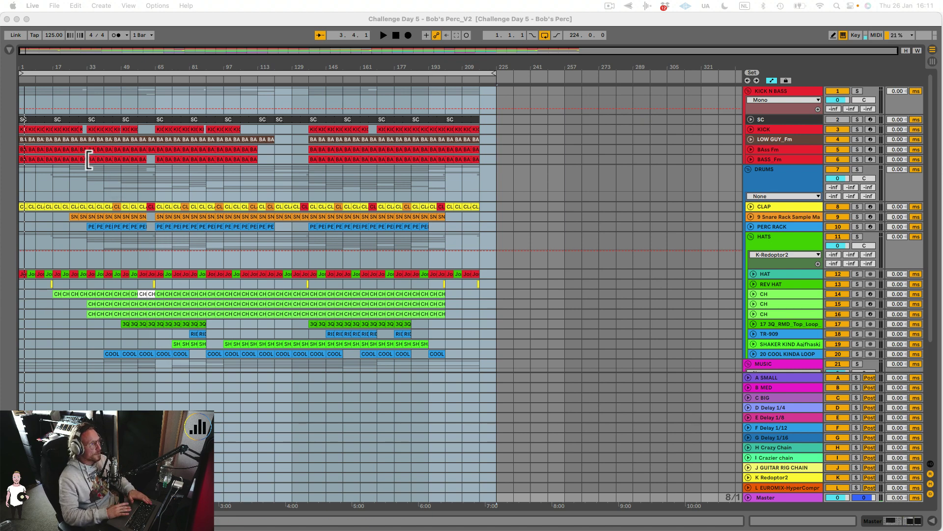
Switch Live to Session view, showing the kick, bass, drum and hat channel strips
left_click(278, 156)
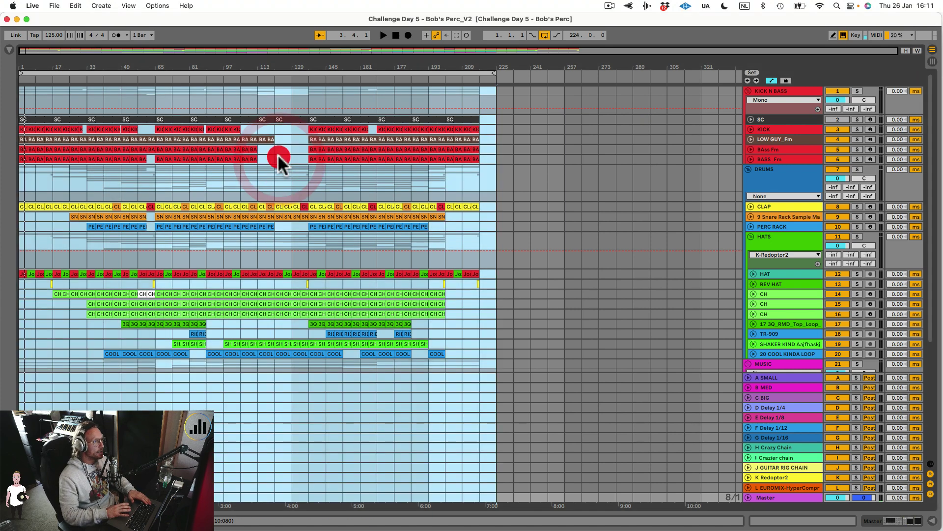
key("Tab")
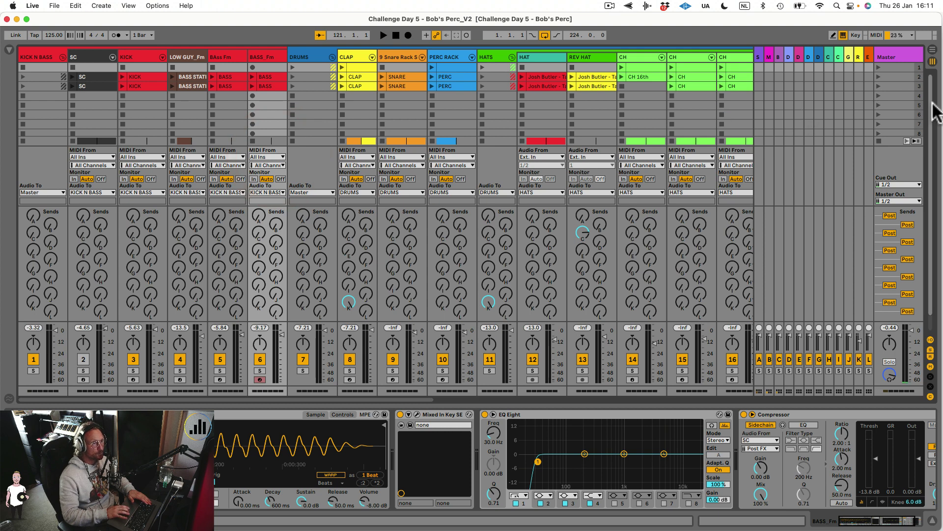
Hide the Sends section, select the empty scene 8, and go back to Arrangement view
scroll(862, 84, "down", 2)
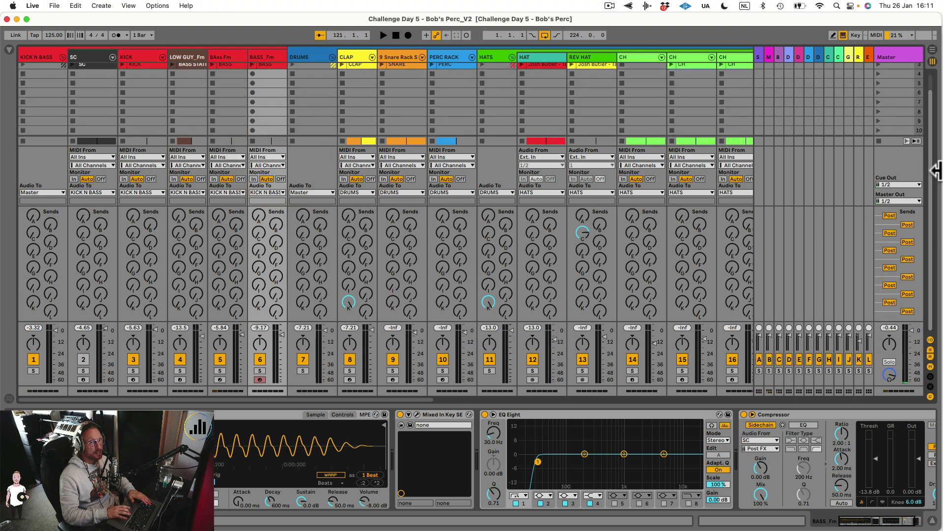
left_click(930, 349)
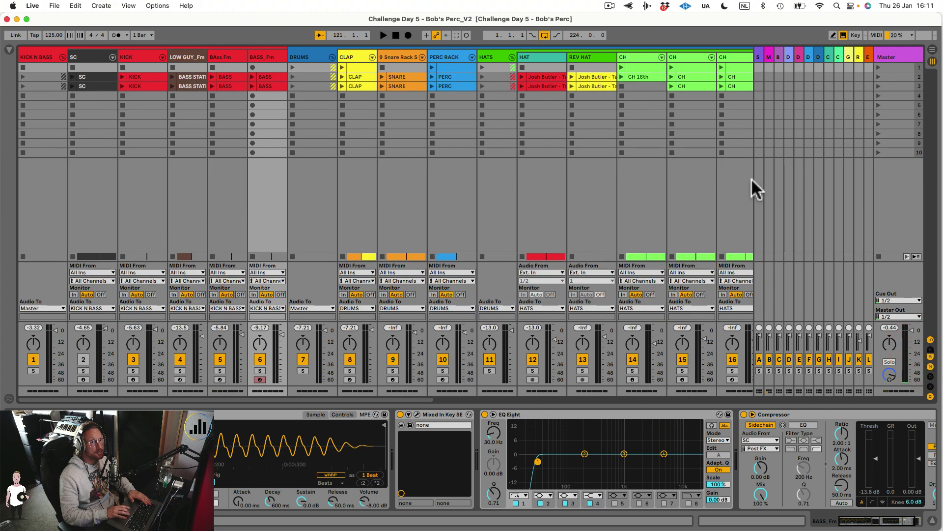
left_click(890, 132)
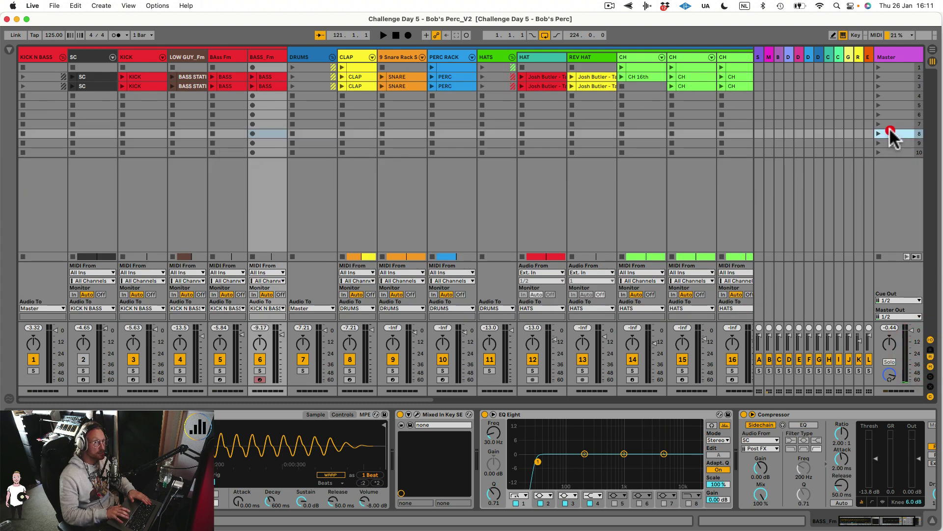
key("Tab")
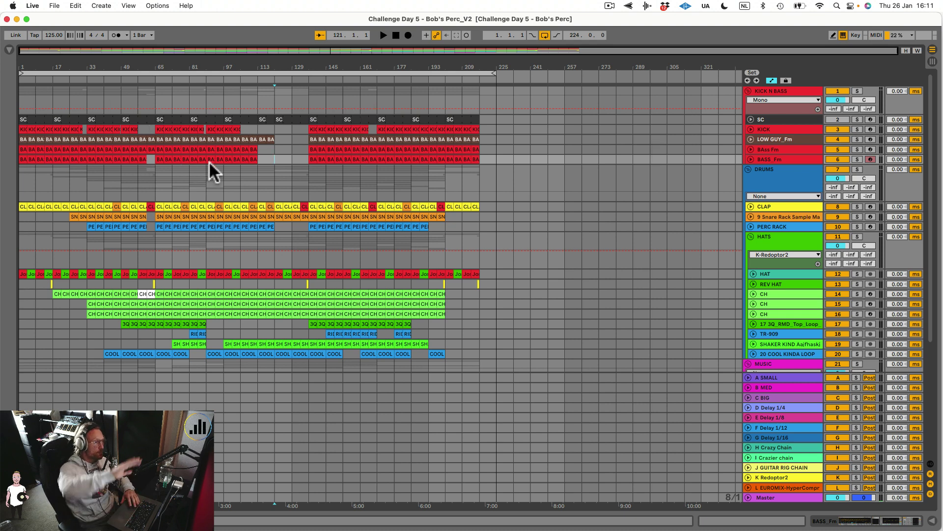
left_click(49, 81)
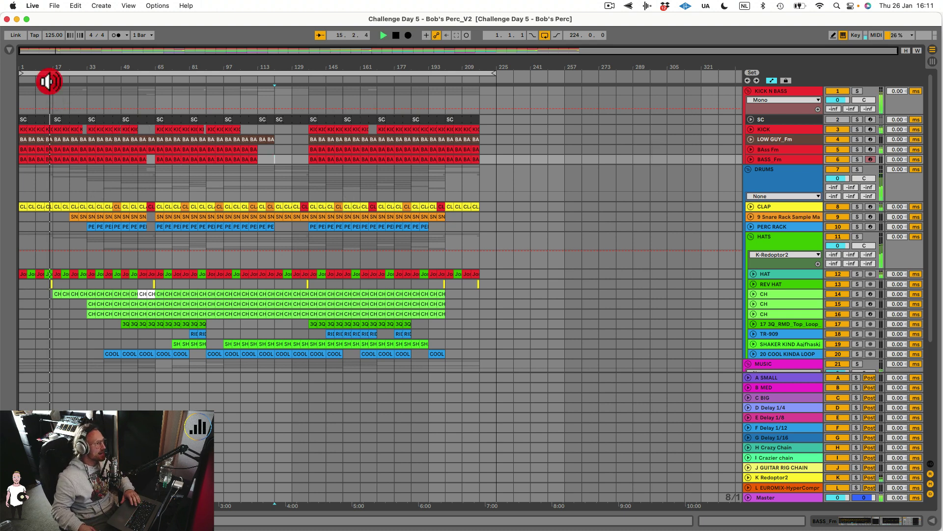
left_click(130, 80)
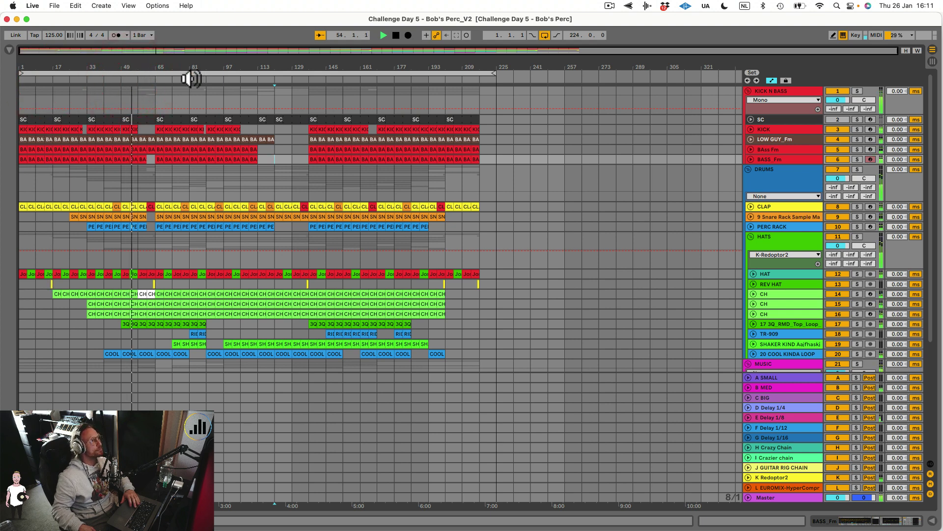
left_click(148, 81)
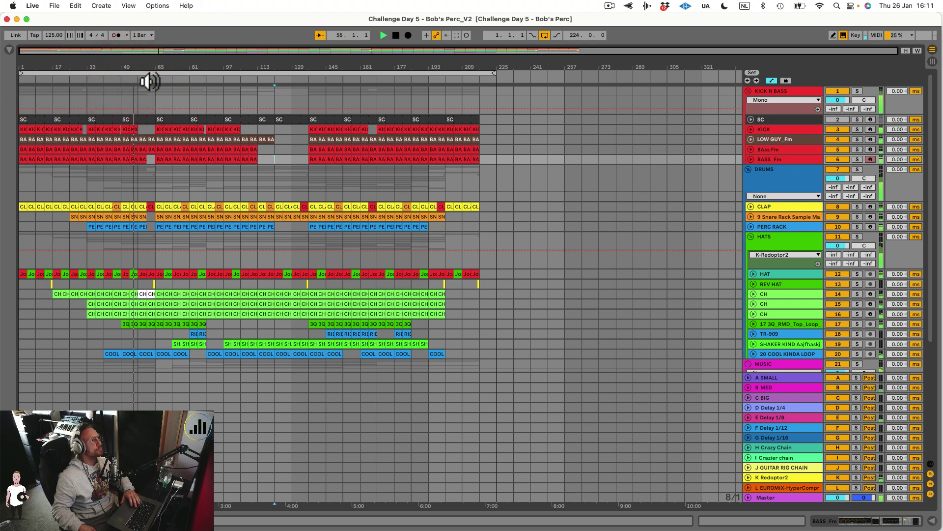
scroll(159, 148, "down", 8)
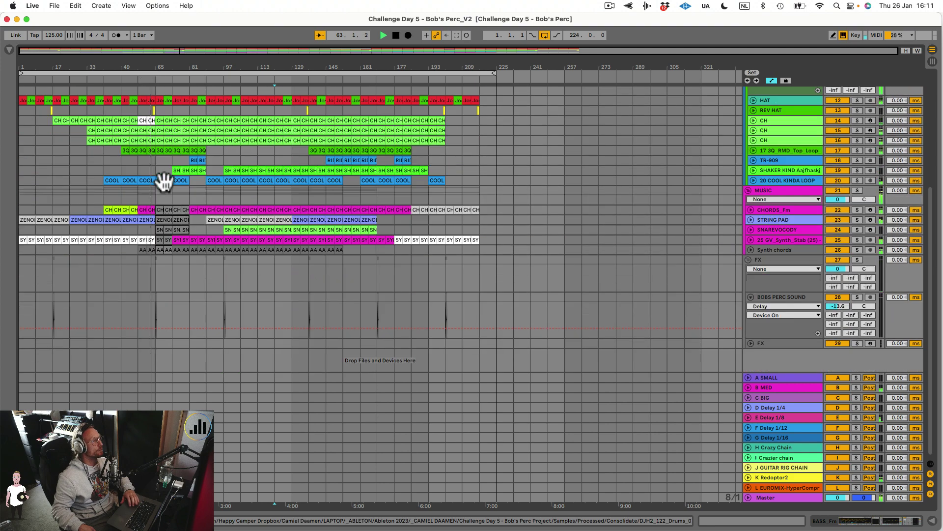
scroll(164, 182, "up", 8)
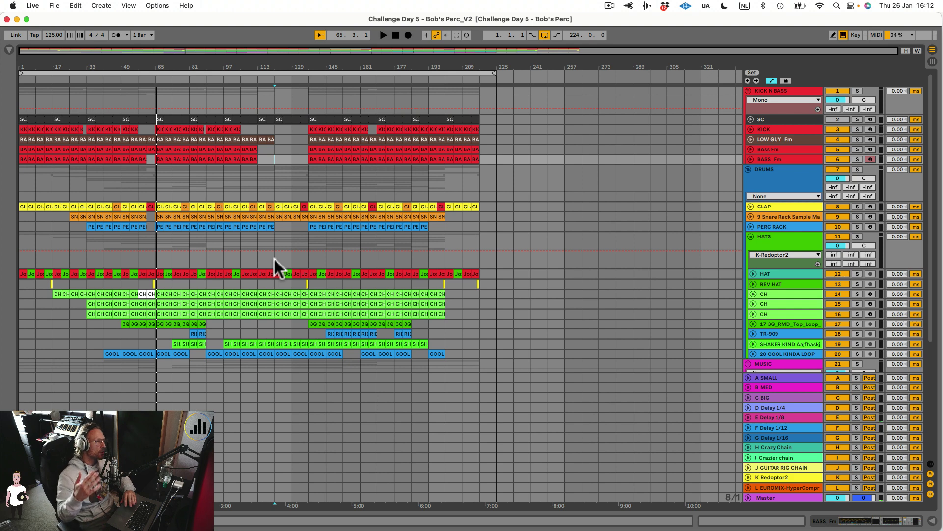
Consolidate the opening stretch of the REV HAT lane into a new scene
left_click(34, 284)
left_click(16, 284)
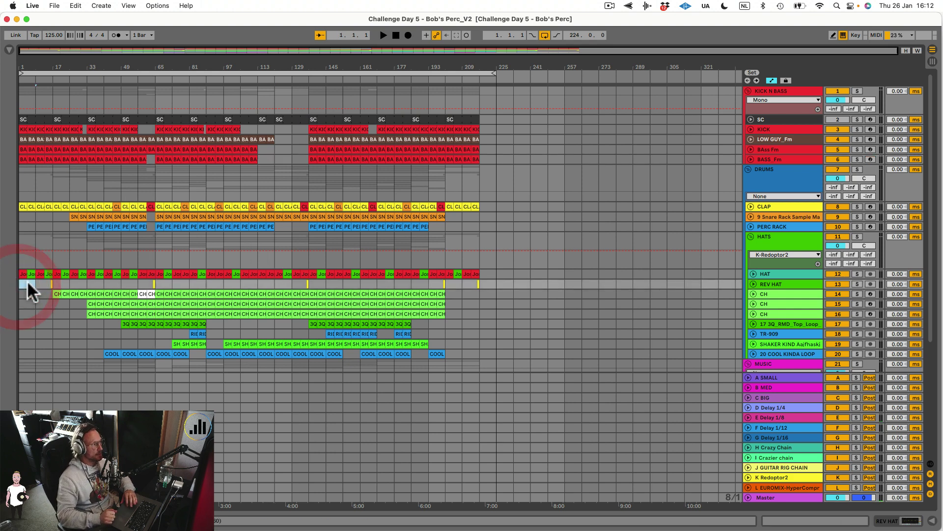
right_click(28, 283)
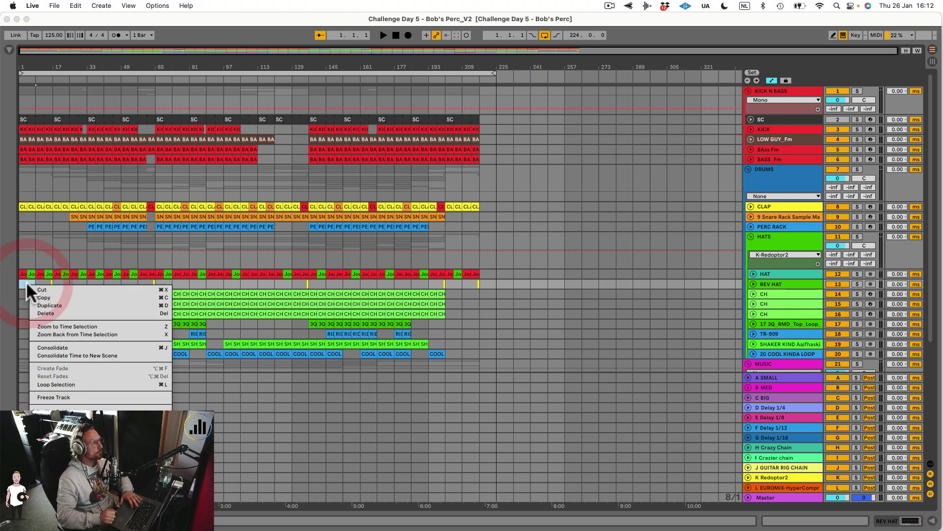
left_click(50, 354)
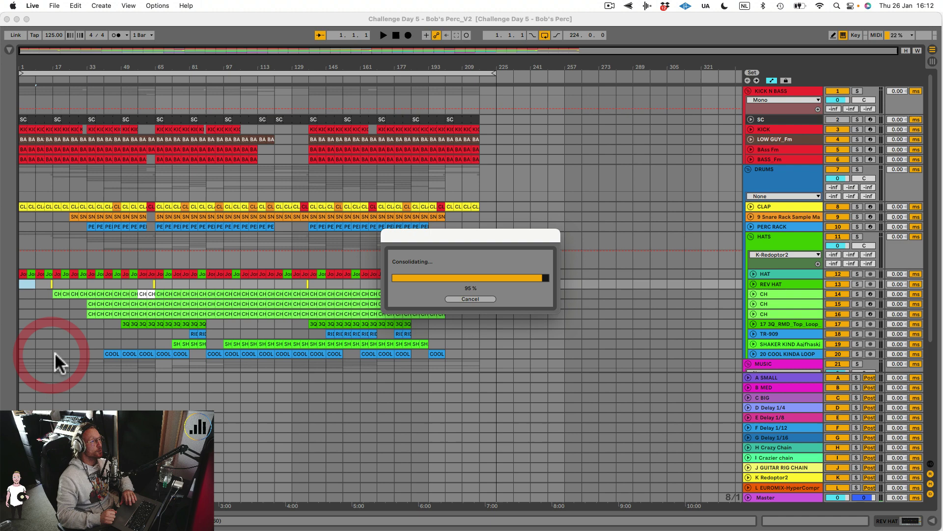
Launch the new scene 9 in Session view, then return to the arrangement
key("Tab")
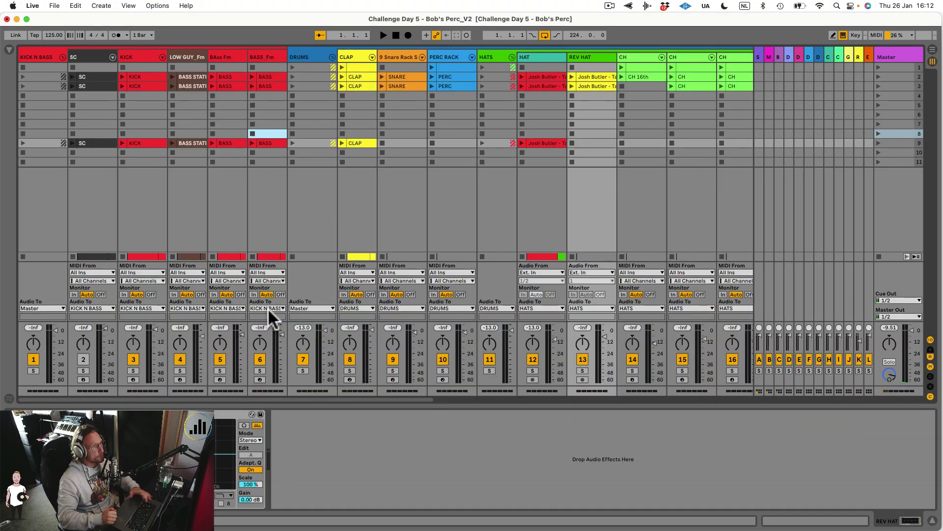
left_click(877, 143)
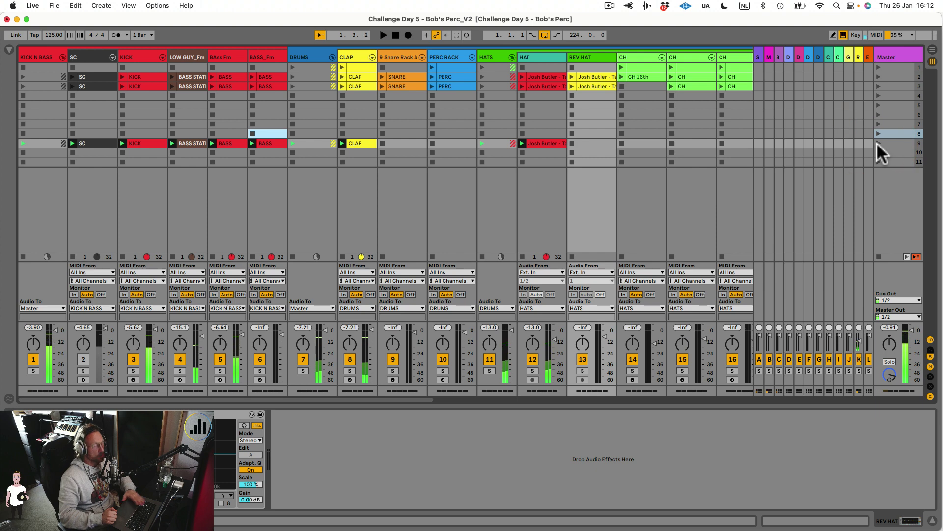
key("Tab")
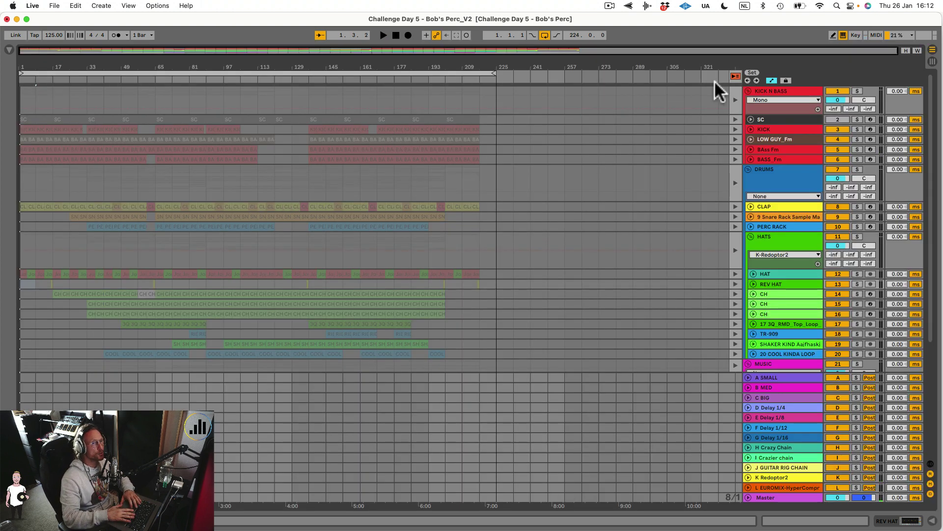
Hand playback back to the arrangement and audition the HAT section from bar 17
left_click(736, 76)
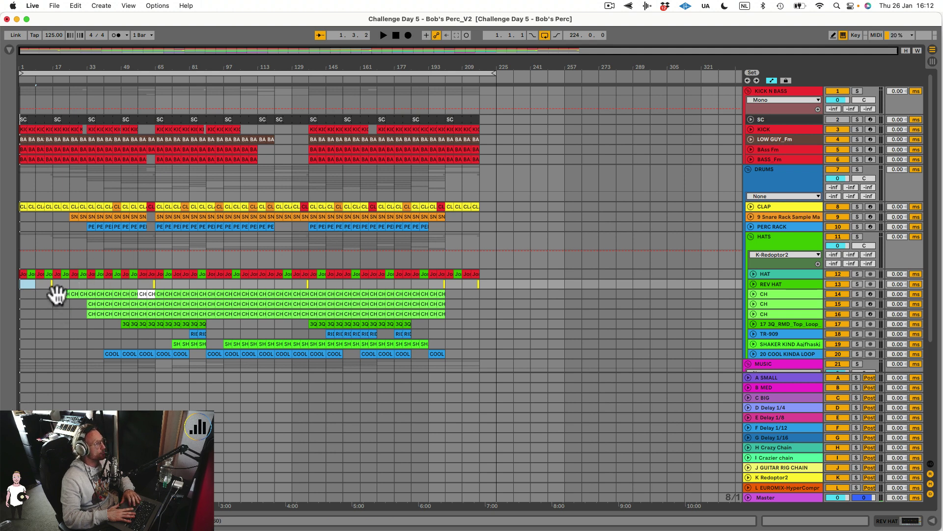
key("space")
left_click(23, 272)
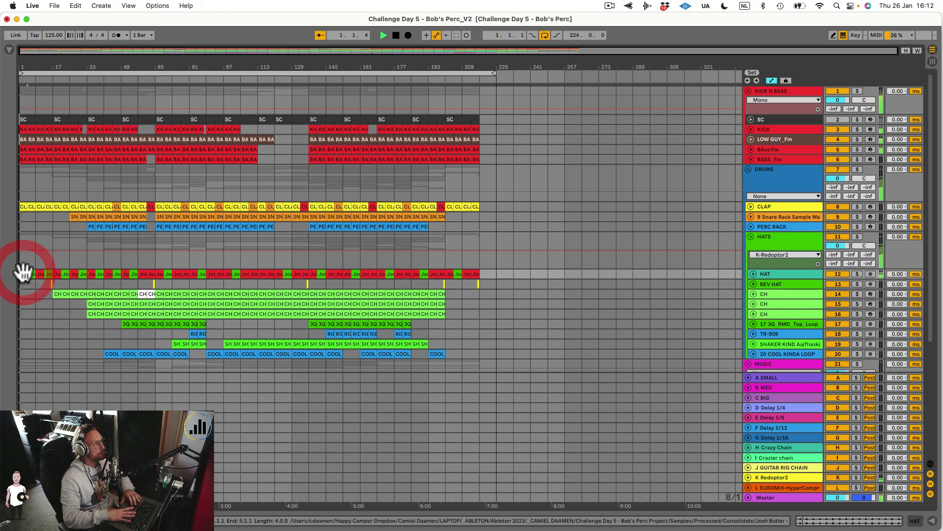
key("space")
left_click(57, 274)
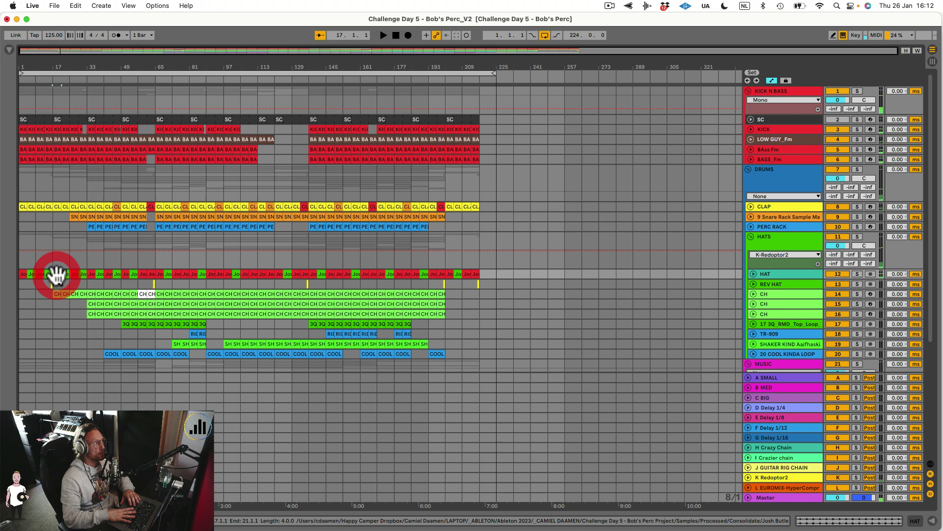
key("space")
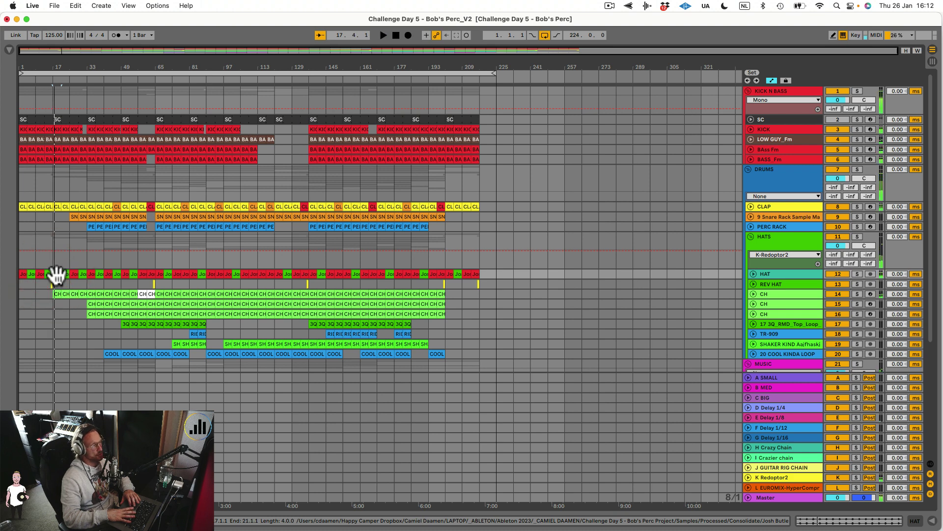
key("space")
Consolidate the bar 17 HAT section into new scene 10 and check it in Session view
right_click(63, 273)
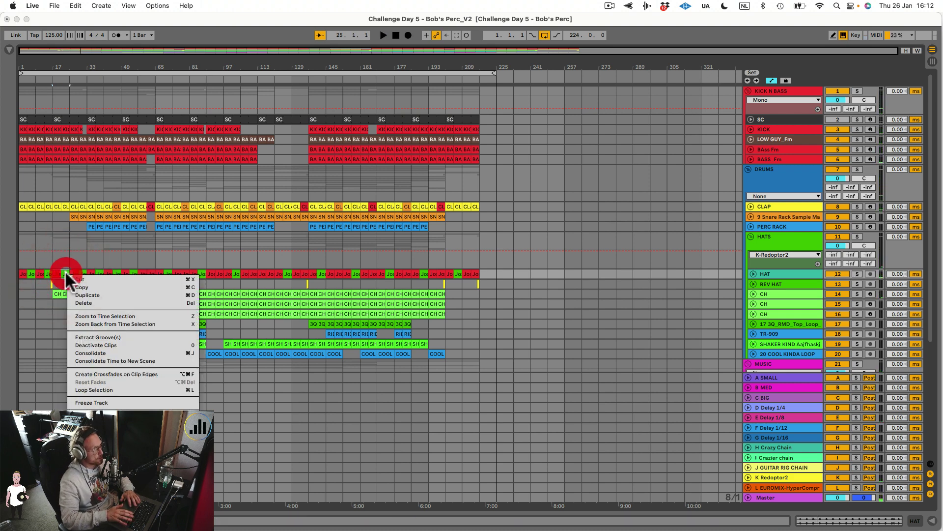
left_click(95, 358)
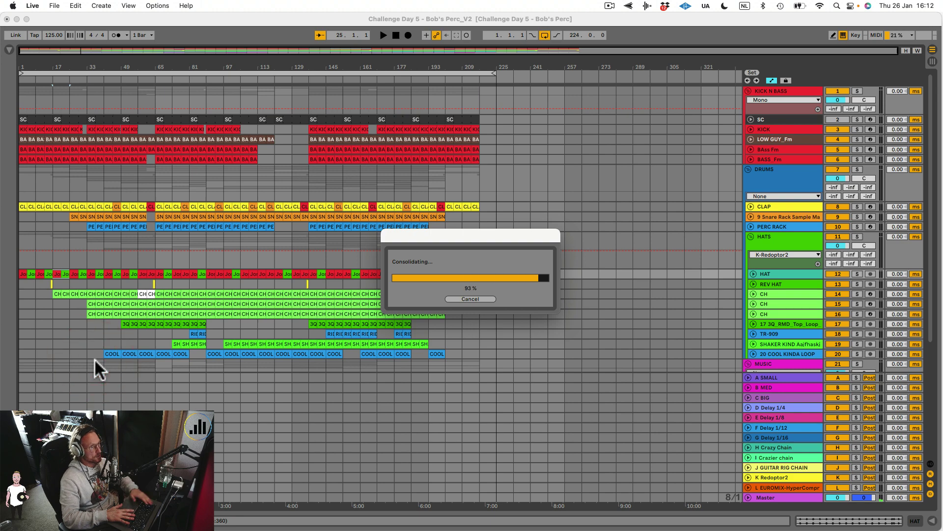
key("Tab")
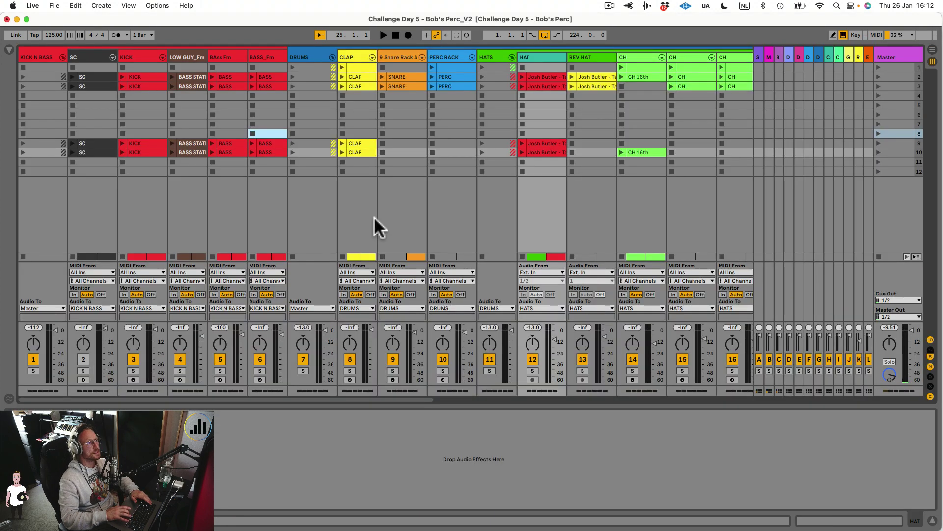
key("Tab")
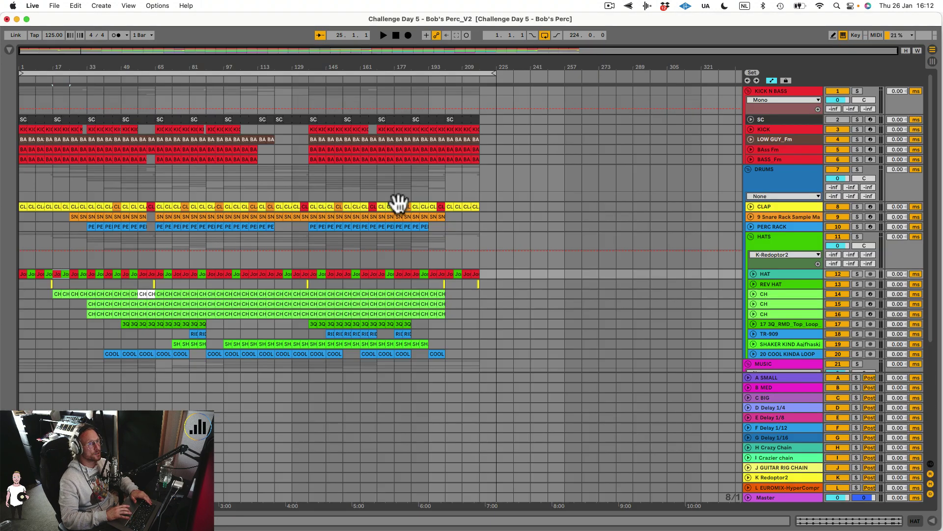
Audition the CH clip at bar 33 and consolidate that section into a new scene
left_click(88, 293)
key("space")
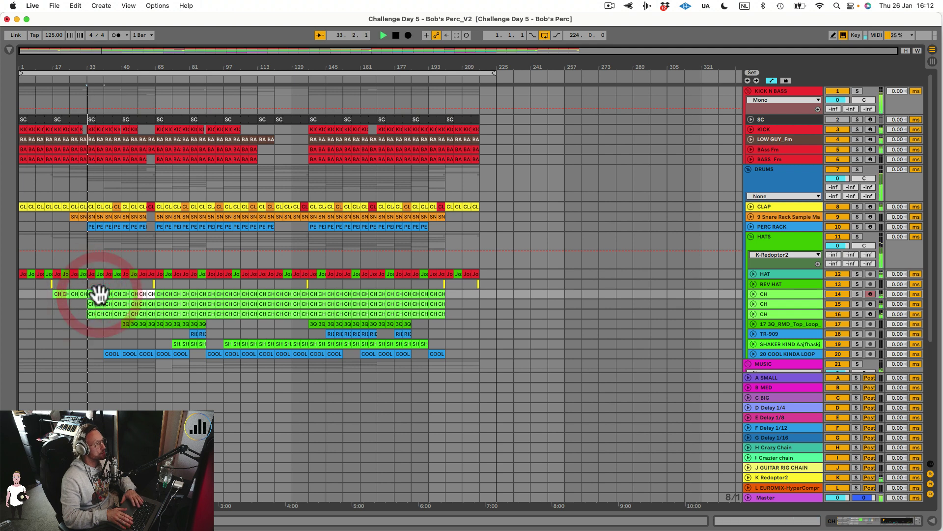
key("space")
right_click(98, 294)
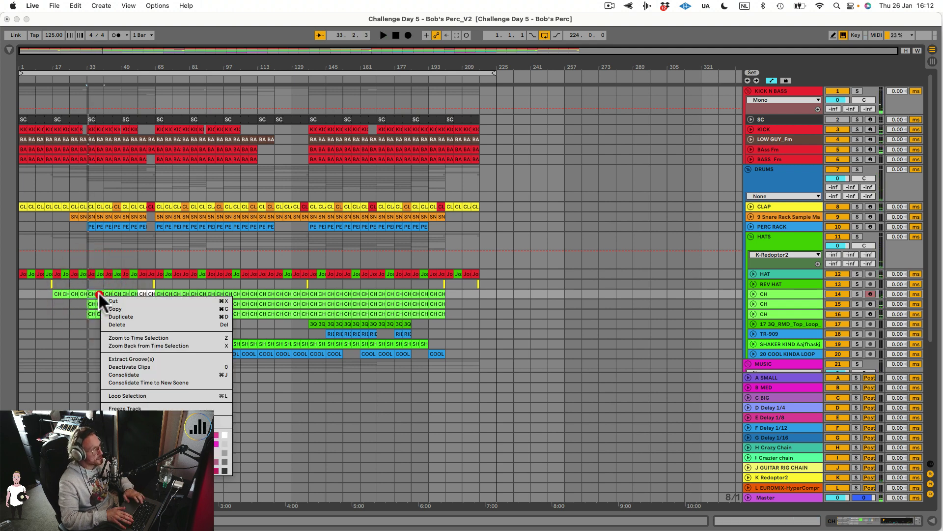
left_click(119, 381)
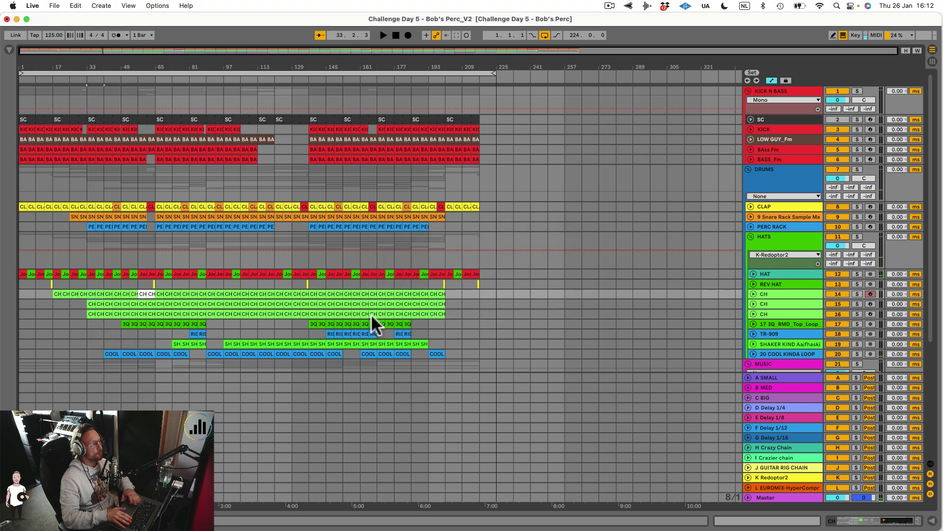
Rename scenes 9 and 10 to INTRO and BUILD, then return to the arrangement
key("Tab")
left_click(898, 142)
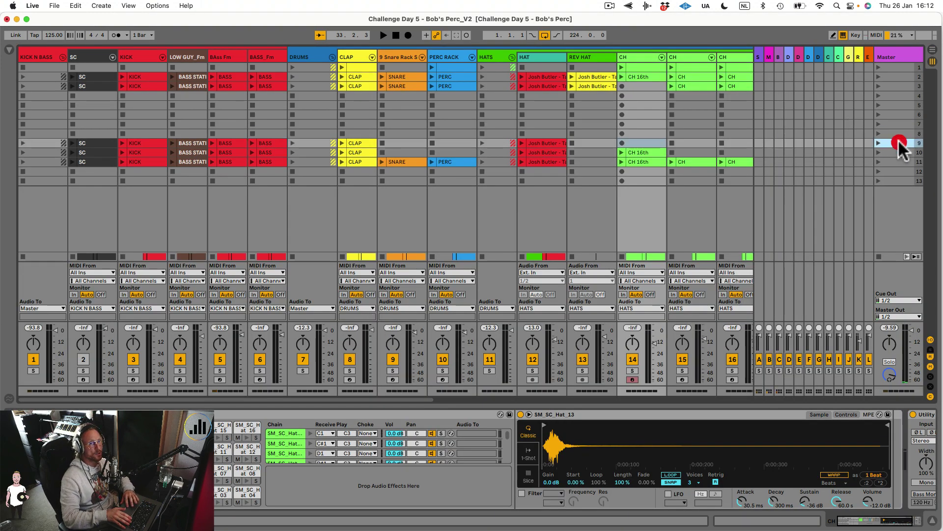
key("super+r")
type("INTRO")
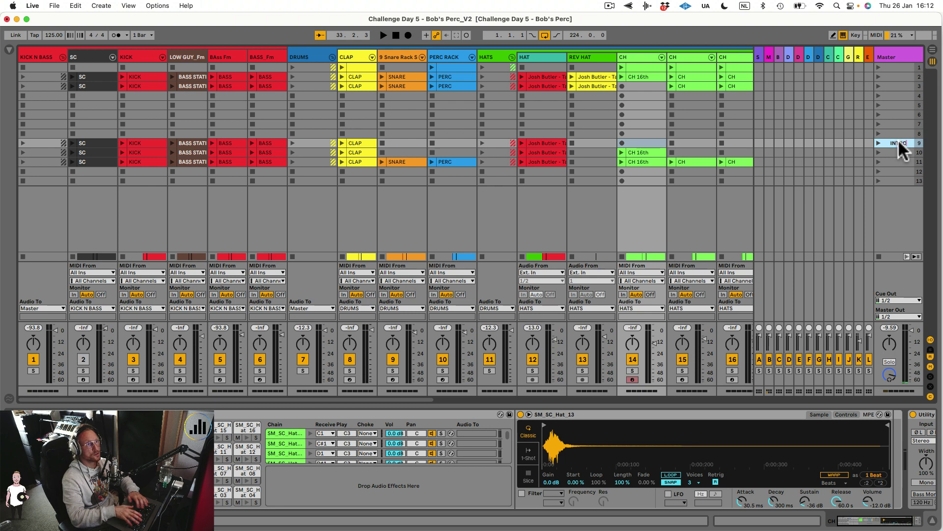
key("Tab")
type("B")
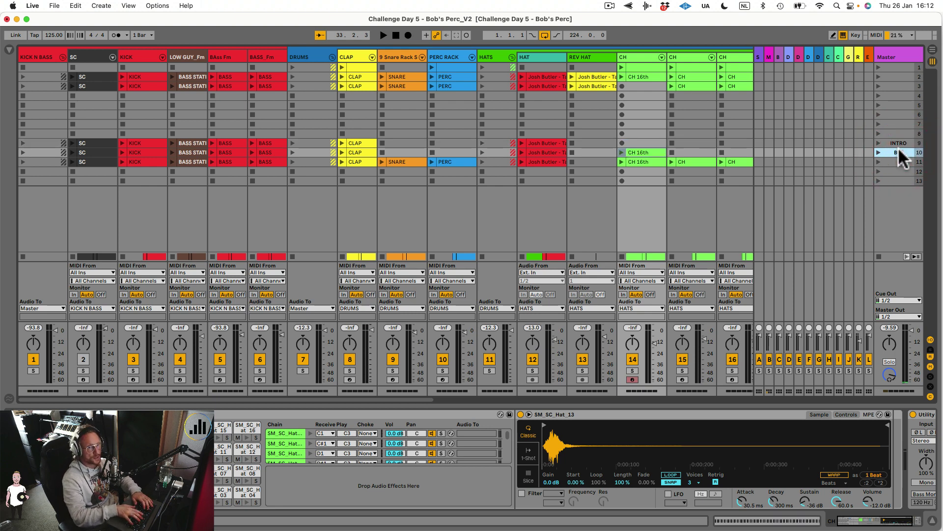
type("UILD")
key("Tab")
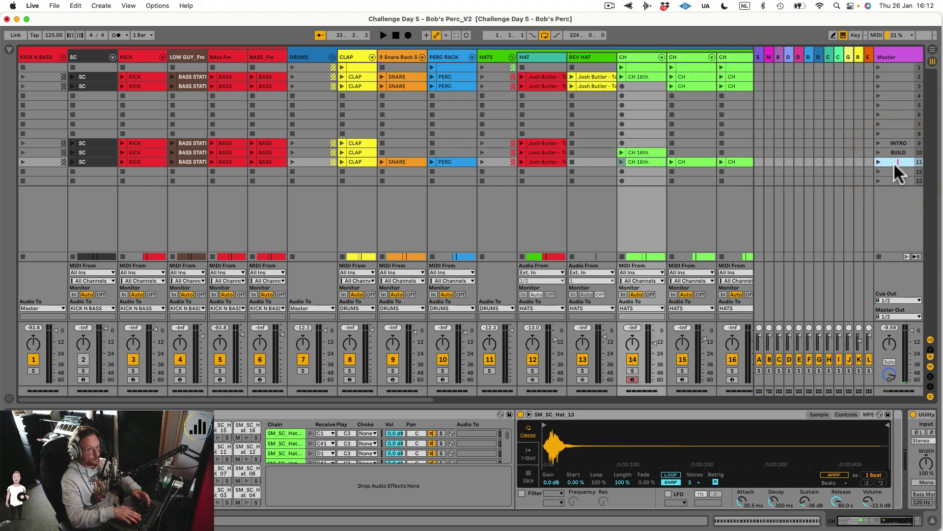
key("Tab")
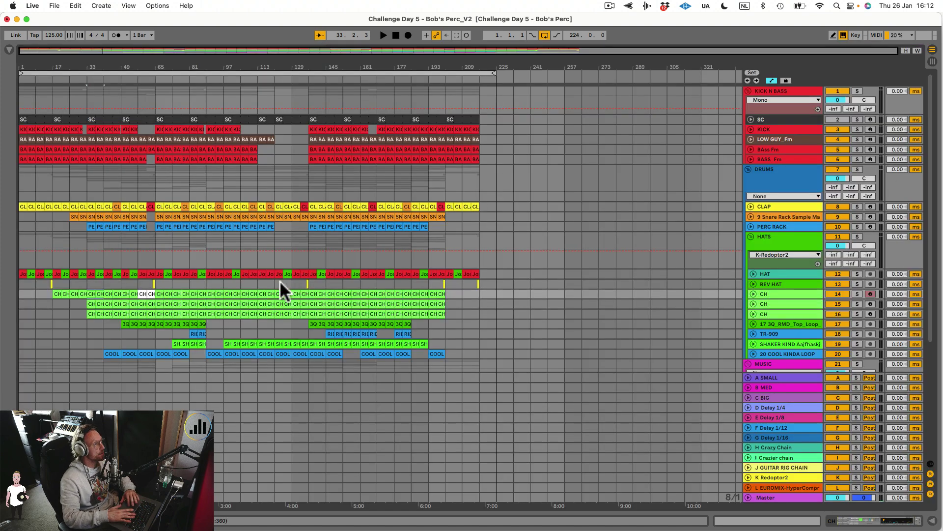
Audition the first COOL clip section from bar 33 and consolidate it into a new scene
left_click(112, 353)
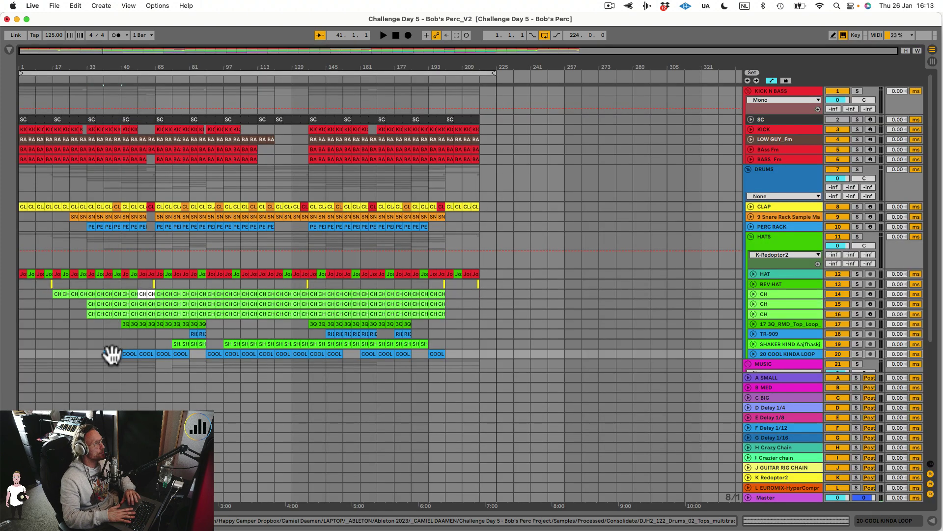
left_click(107, 354)
scroll(109, 352, "down", 2)
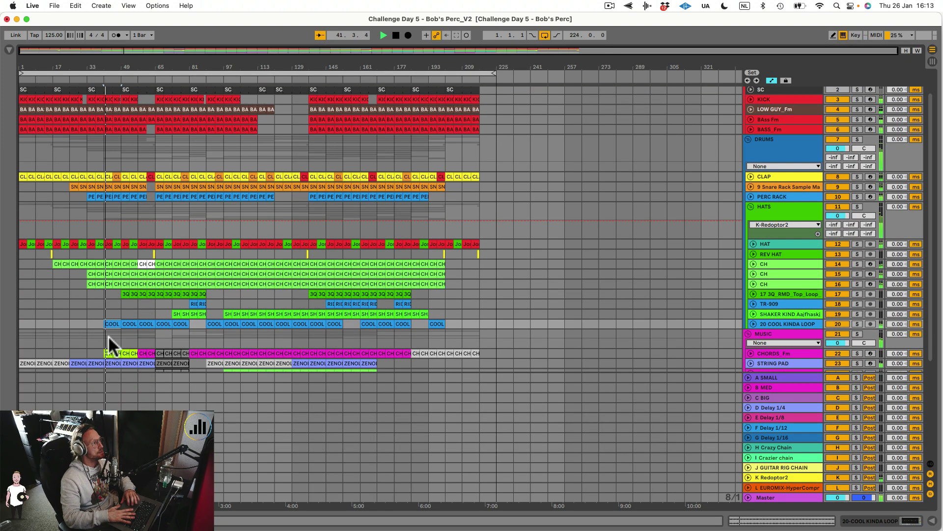
left_click(87, 313)
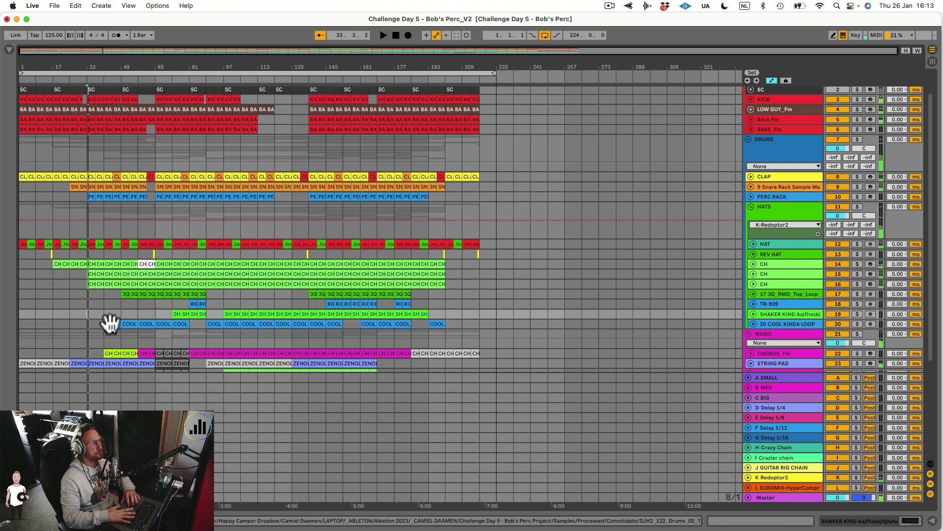
left_click(105, 324)
key("space")
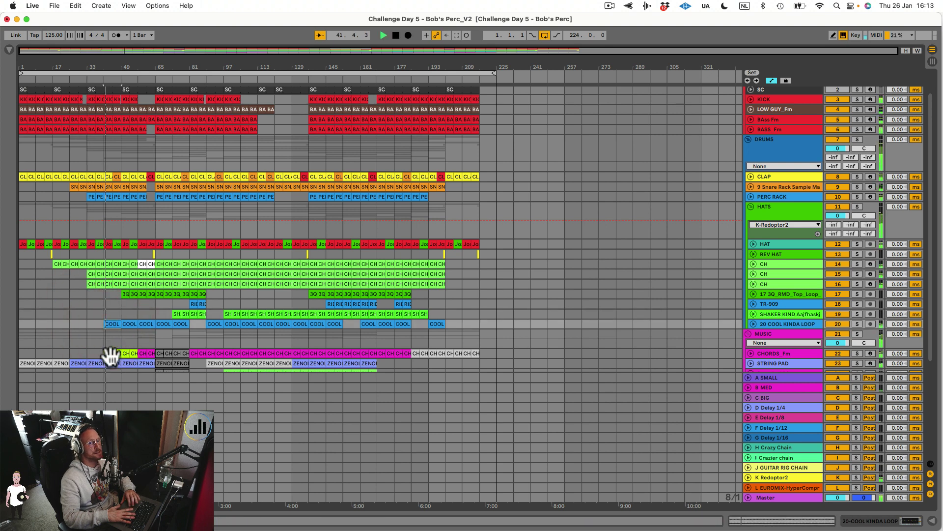
key("space")
left_click(112, 323)
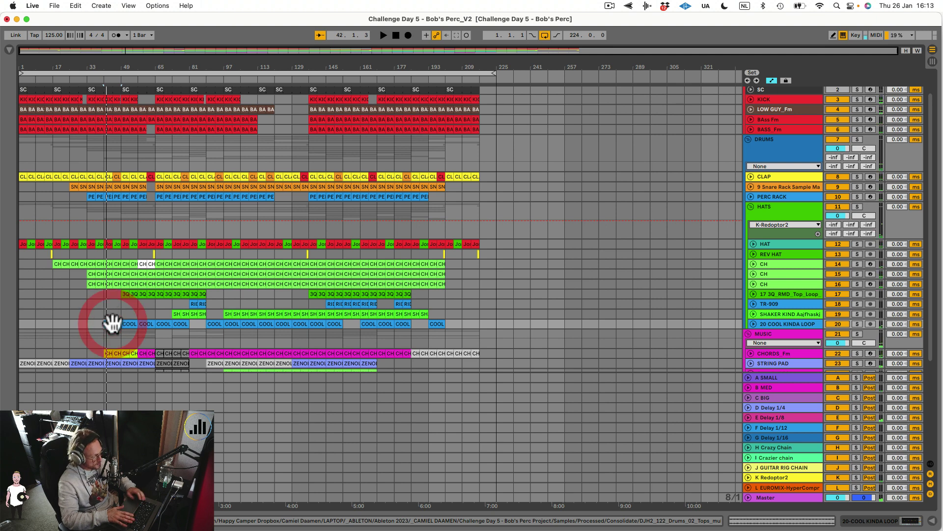
right_click(112, 323)
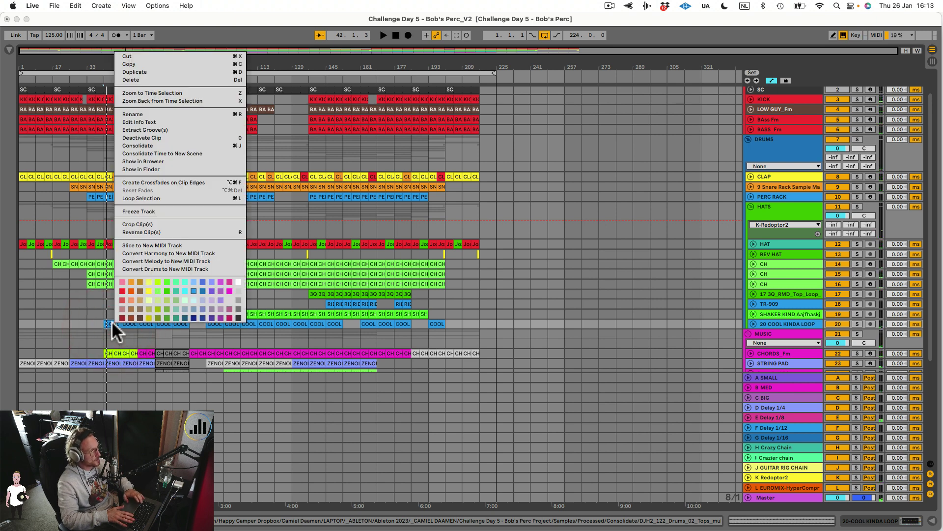
left_click(147, 153)
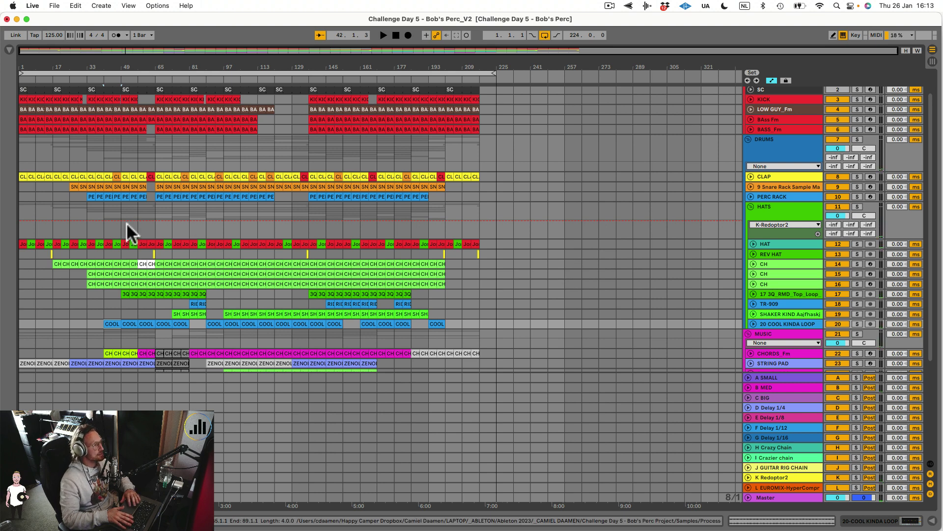
Consolidate bars 55–58 on the KICK track into a new scene
left_click(140, 95)
key("space")
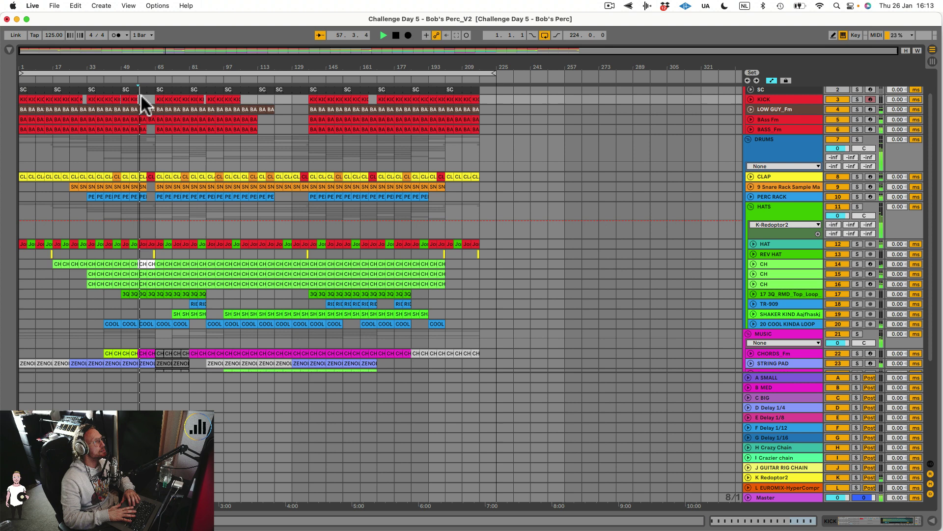
key("space")
left_click_drag(139, 98, 149, 97)
right_click(150, 97)
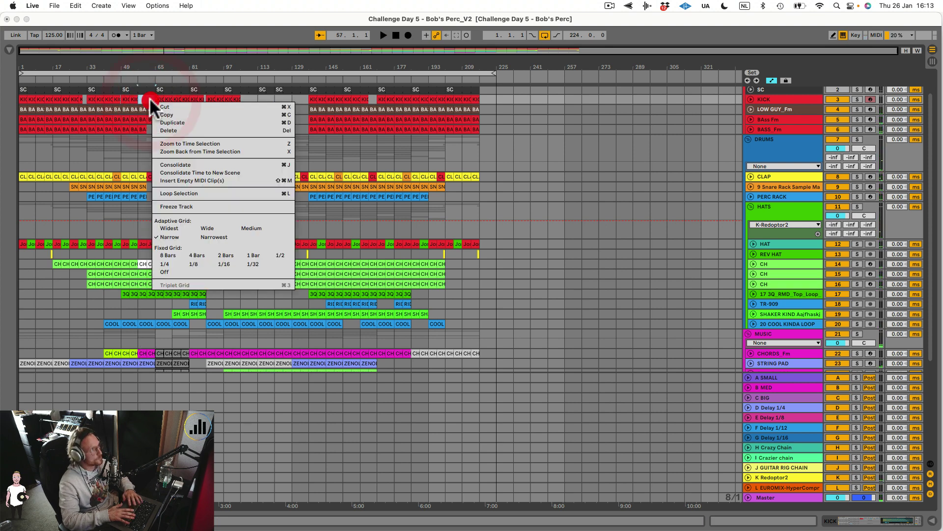
left_click(176, 172)
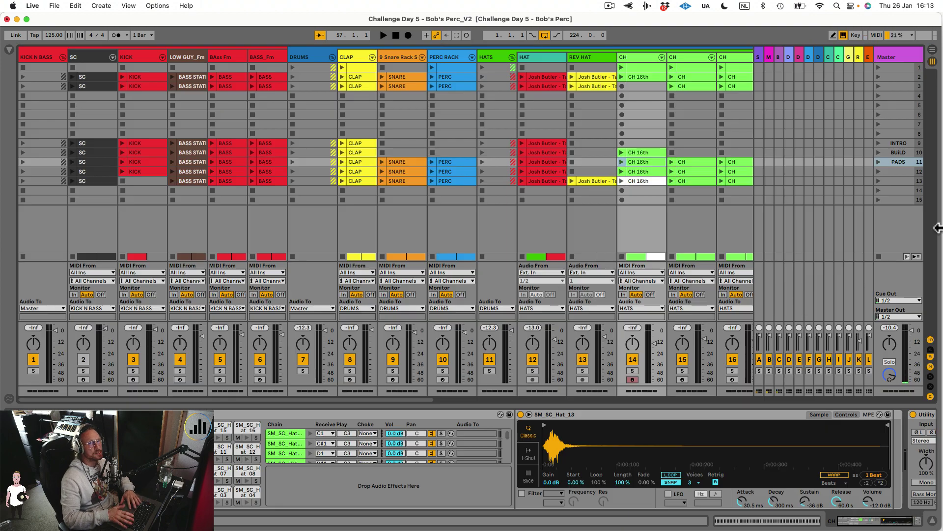
Select scenes 13 and 12 in the scene list, then return to the arrangement
left_click(886, 180)
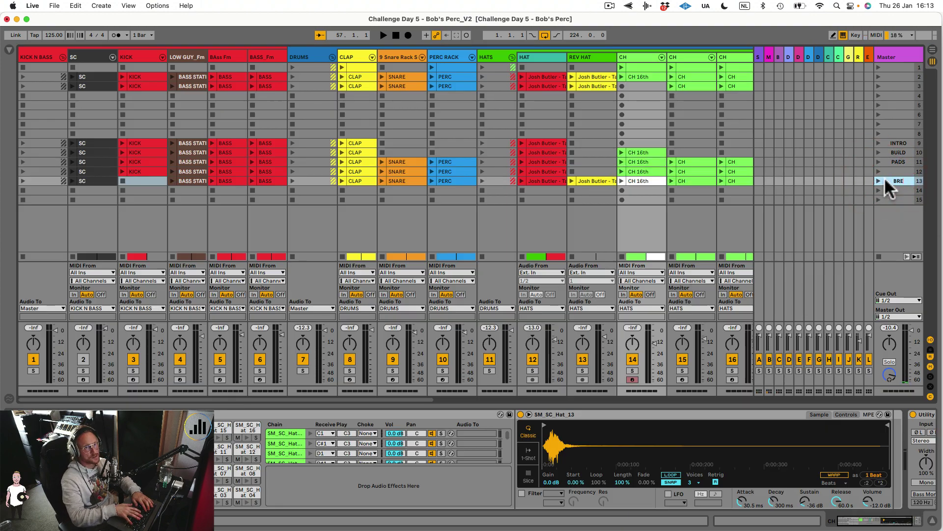
left_click(895, 170)
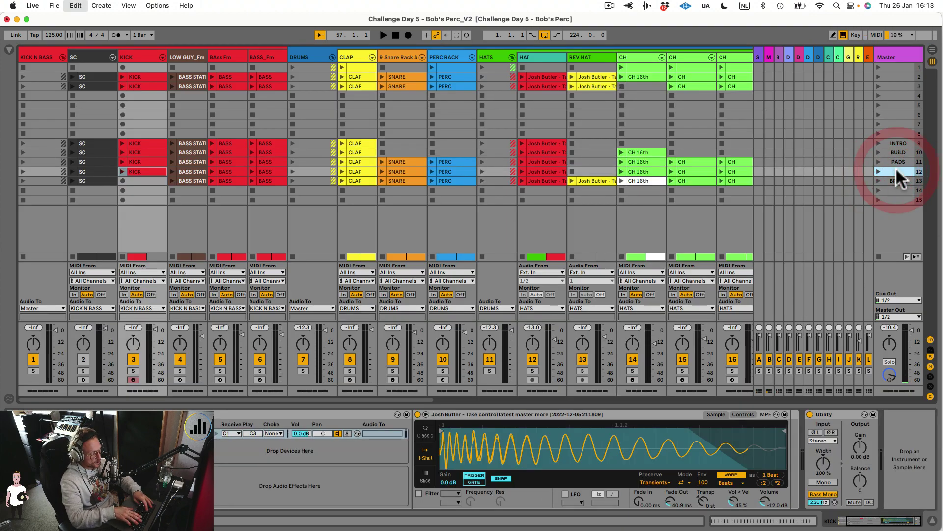
left_click(894, 177)
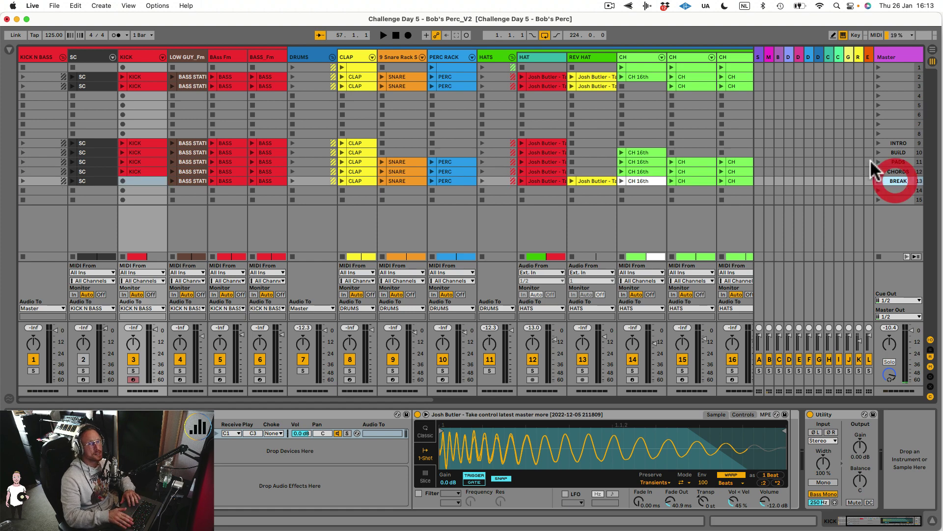
key("Tab")
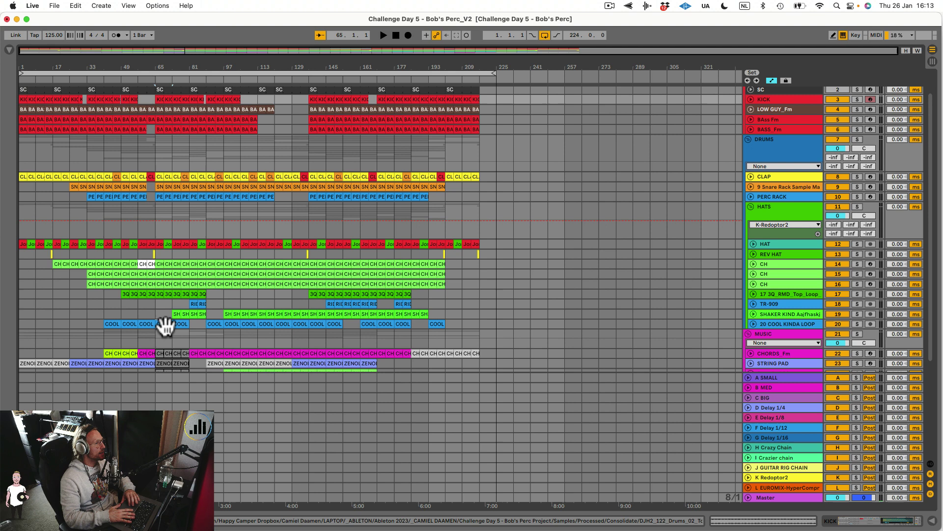
Consolidate the COOL clip on track 20 into a single clip
left_click(164, 325)
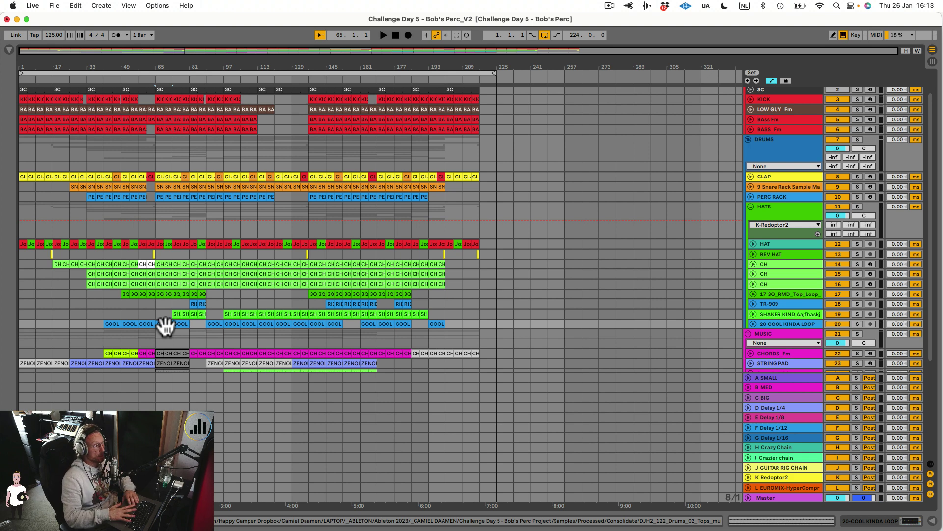
key("space")
key("space")
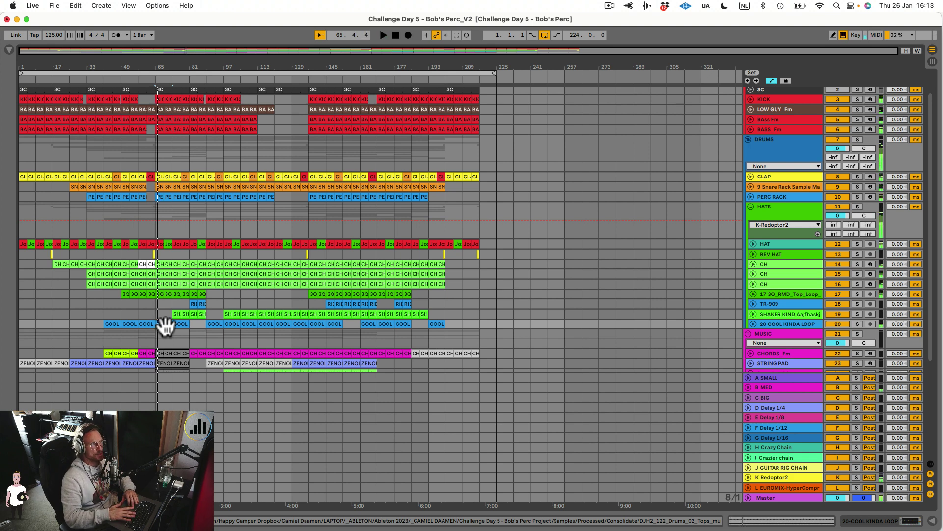
right_click(164, 323)
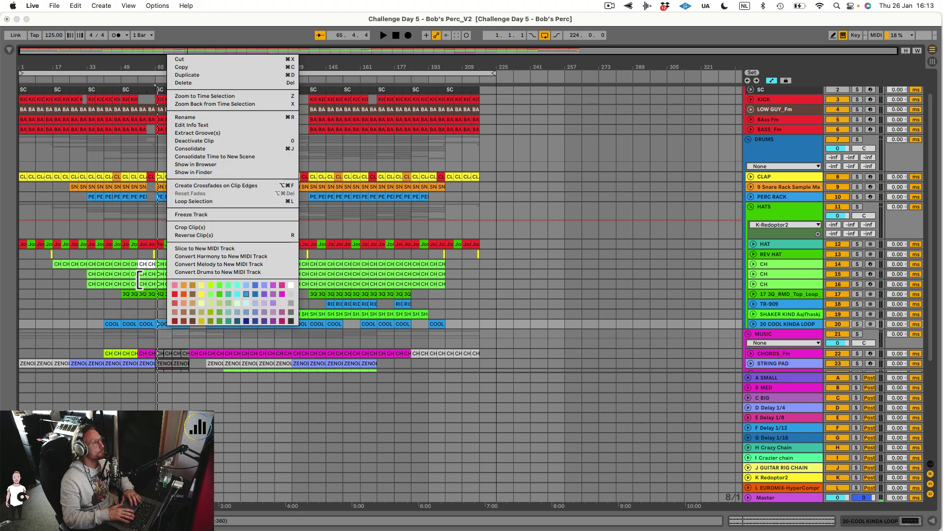
left_click(130, 323)
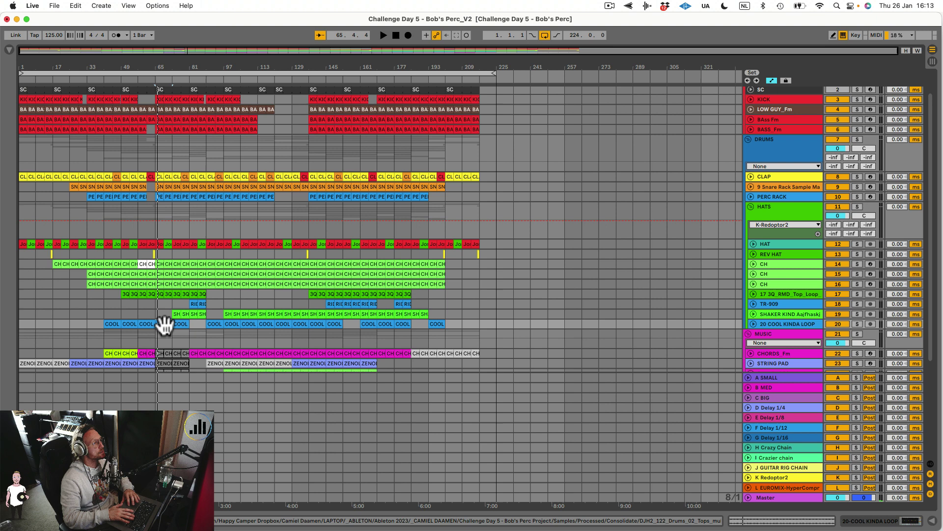
right_click(165, 324)
left_click(189, 146)
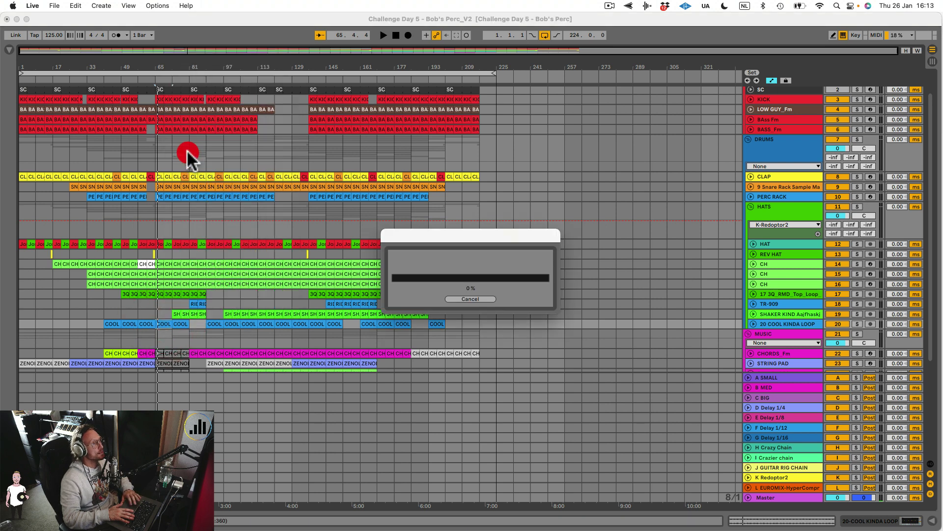
Audition the COOL section from bar 73 and turn it into a new scene
left_click(178, 323)
key("space")
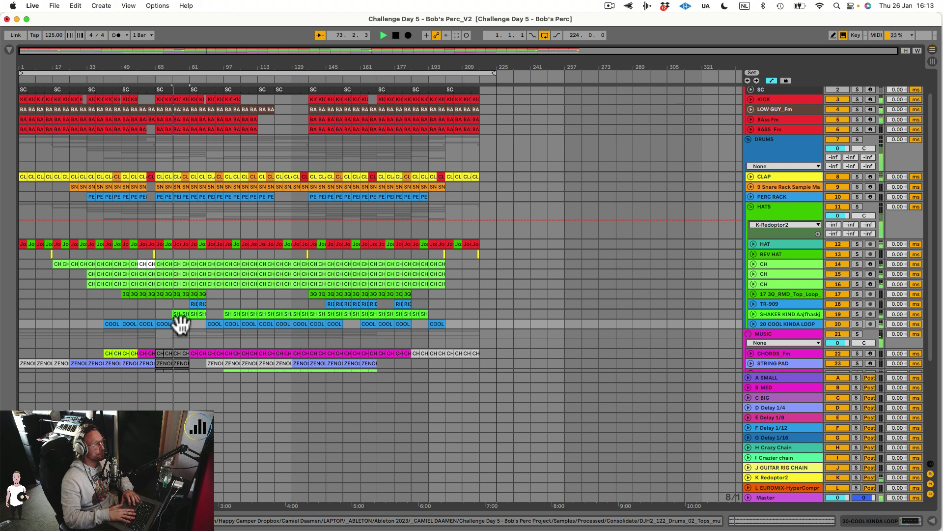
key("space")
right_click(180, 322)
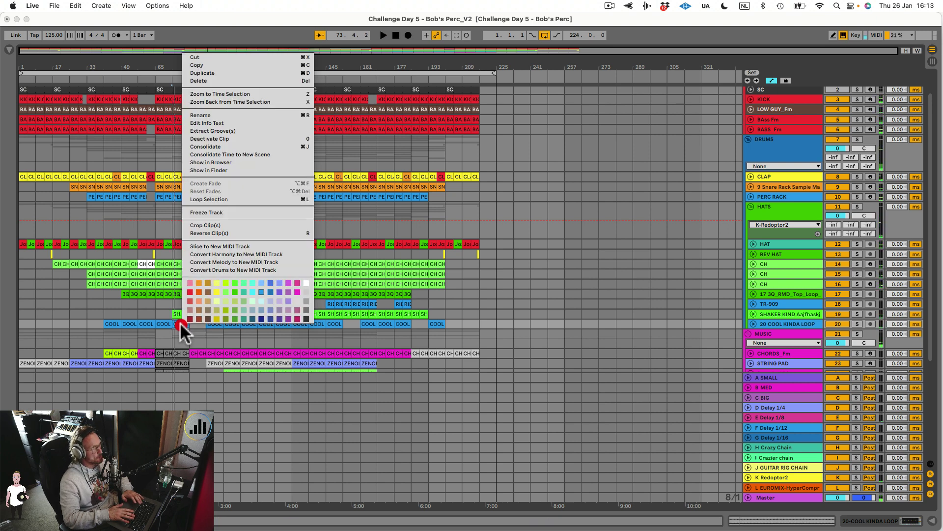
left_click(222, 154)
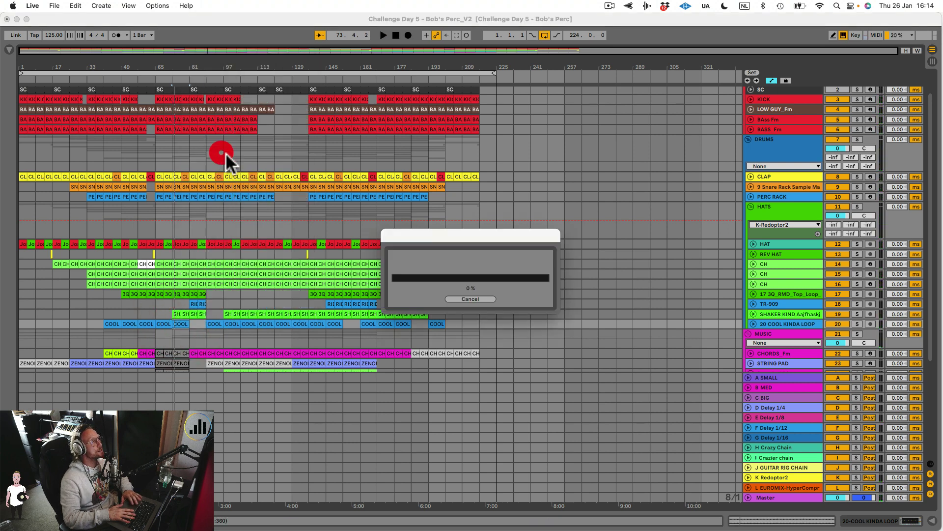
Turn the one-bar COOL-track section at bar 81 into a new scene
left_click(193, 320)
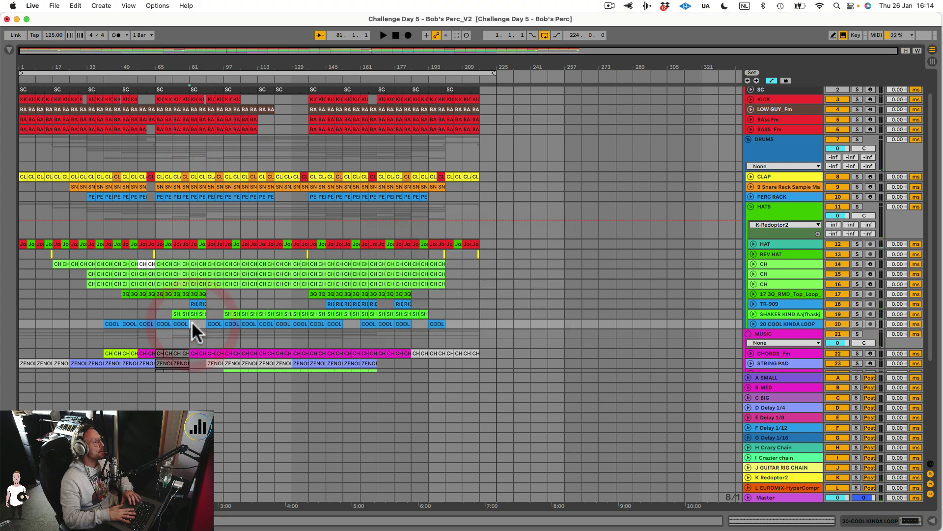
key("space")
key("space")
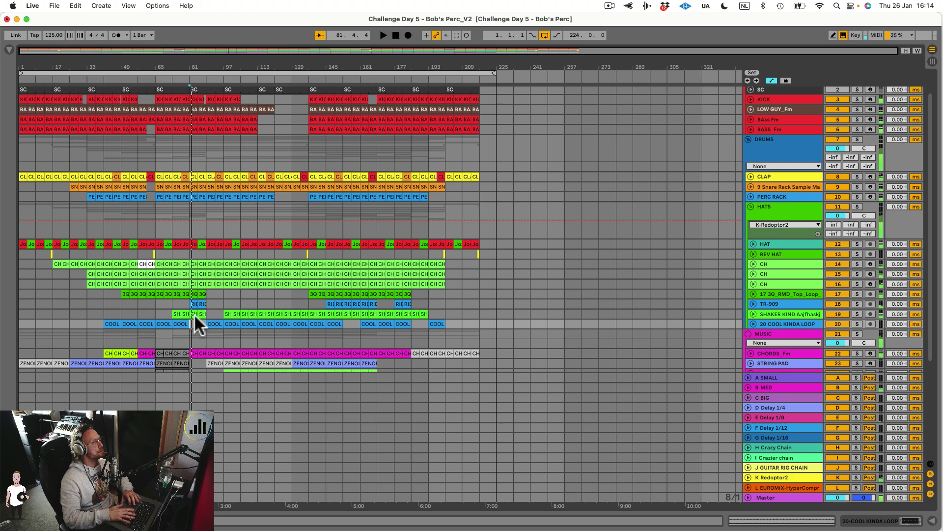
left_click(195, 323)
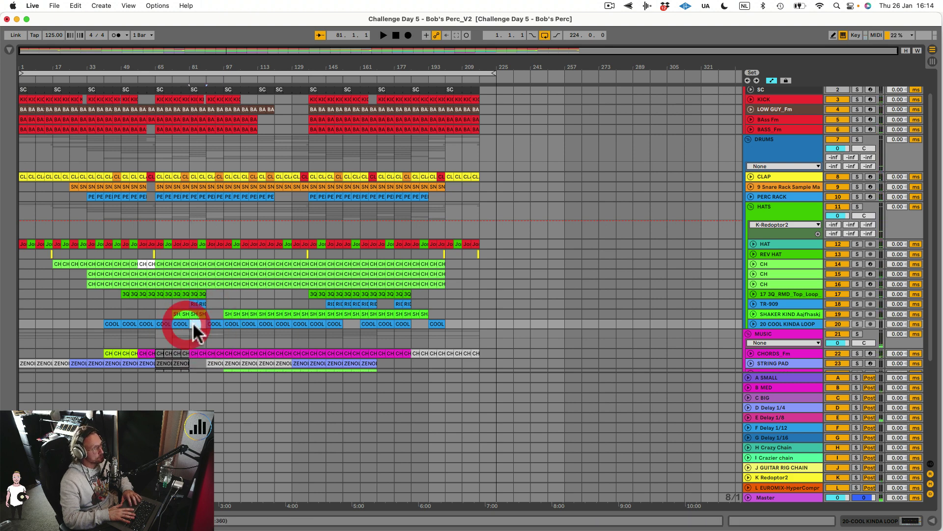
right_click(194, 324)
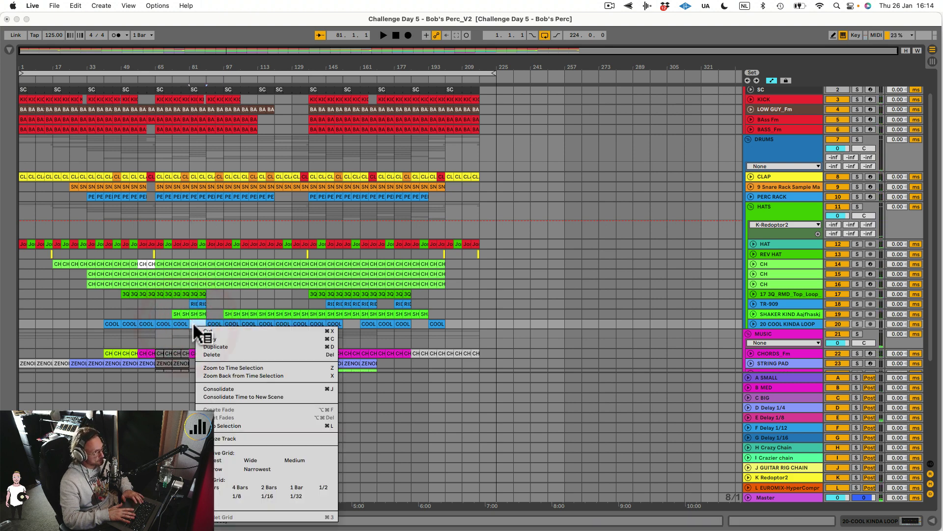
left_click(250, 394)
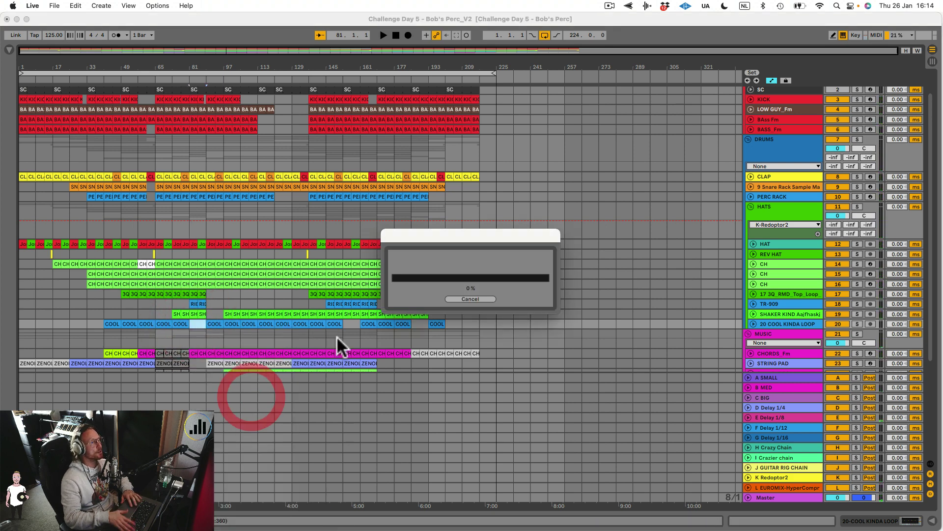
Audition bars 89 and 105, then consolidate KICK bars 105–121 into one clip
left_click(207, 300)
key("space")
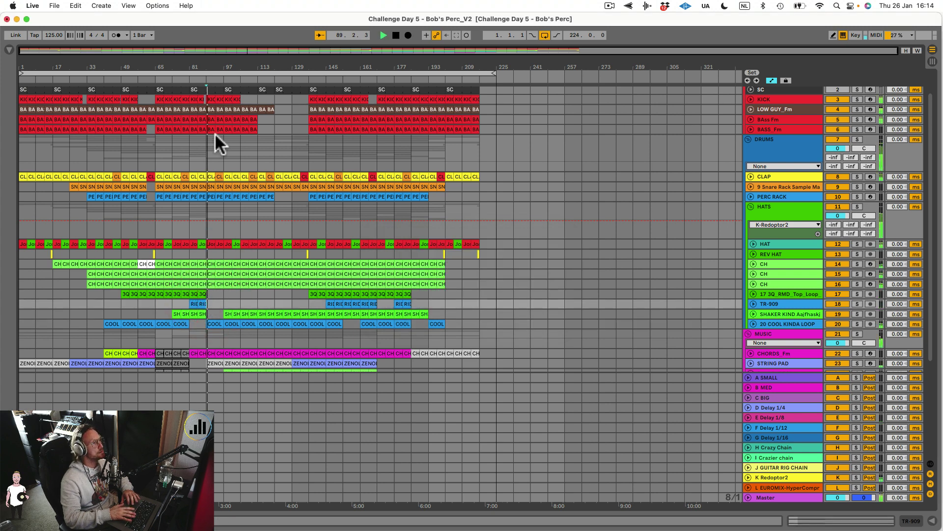
key("space")
left_click(240, 97)
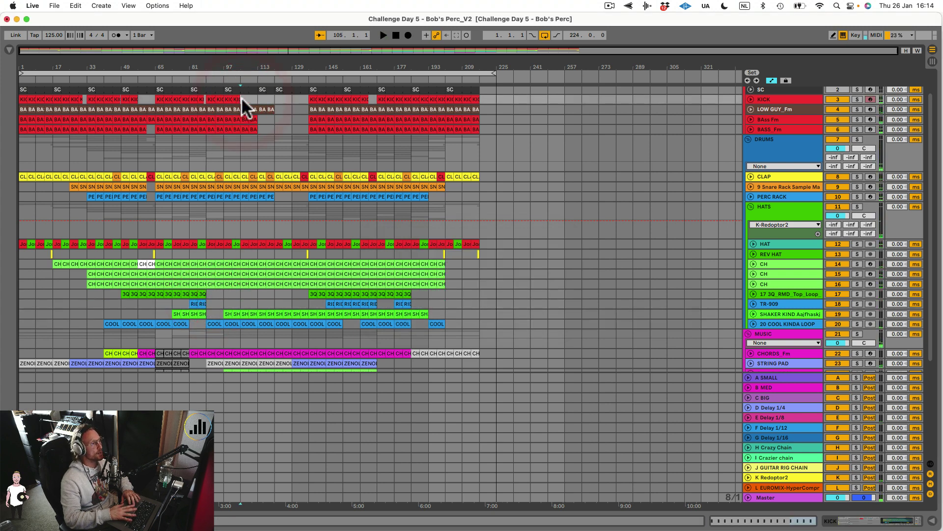
key("space")
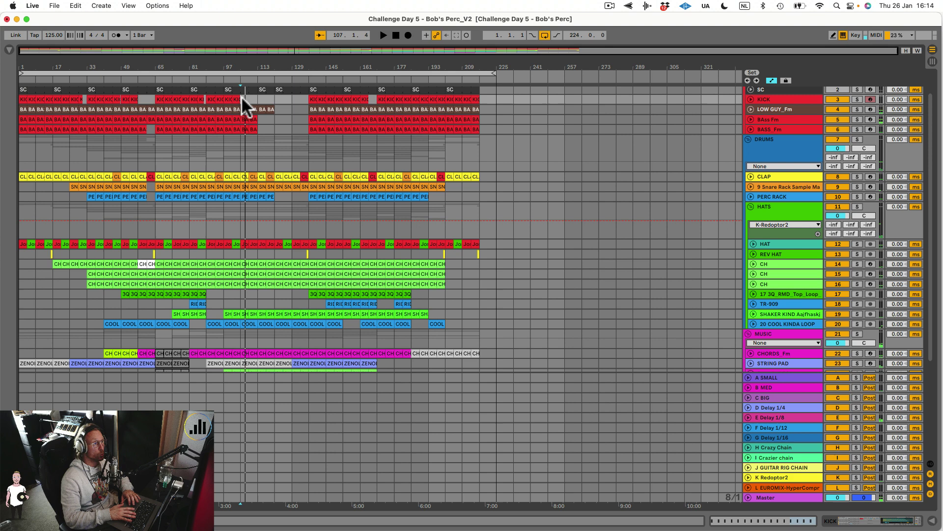
left_click_drag(254, 96, 269, 98)
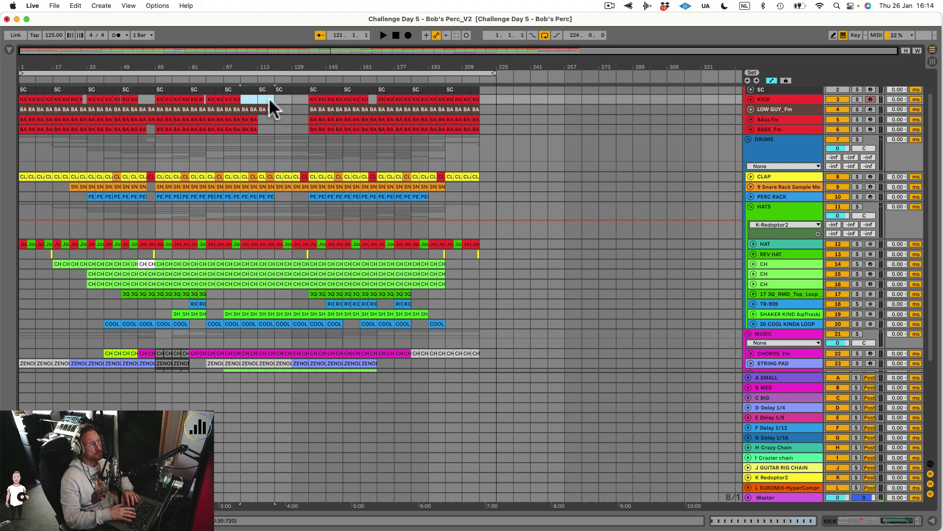
right_click(303, 96)
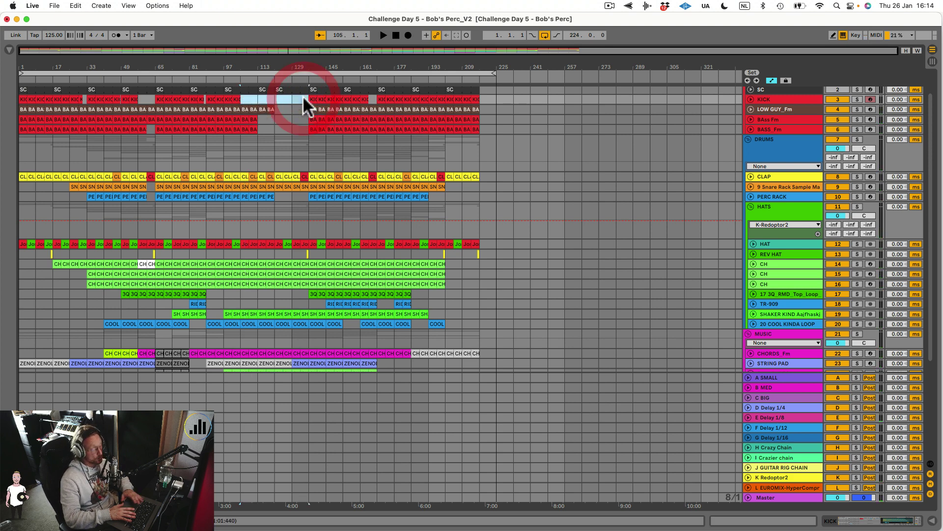
left_click(329, 167)
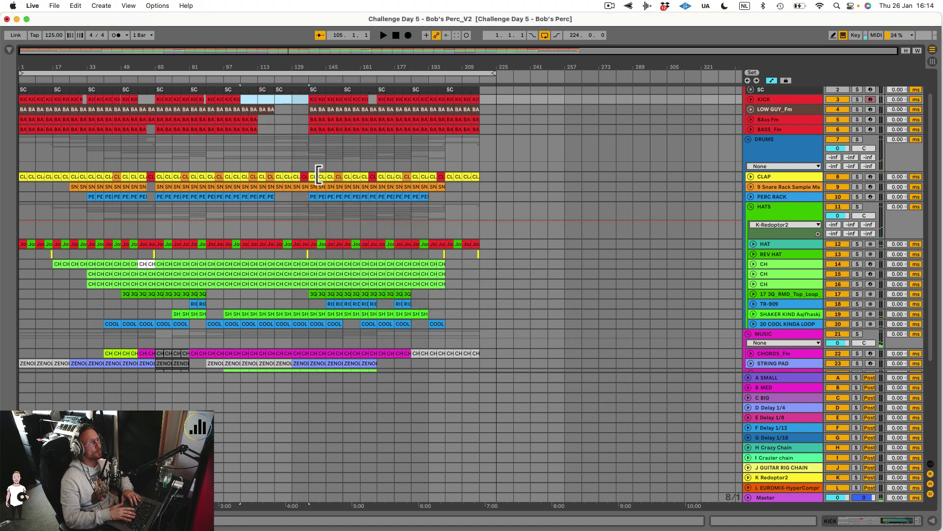
Play from bar 137 and select bars 137–153 across all tracks
left_click(308, 147)
key("space")
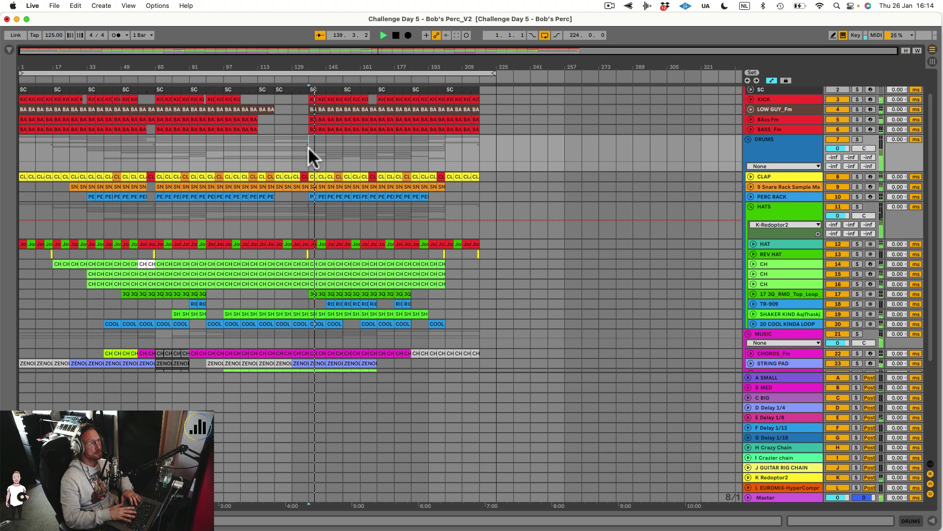
left_click_drag(308, 146, 349, 146)
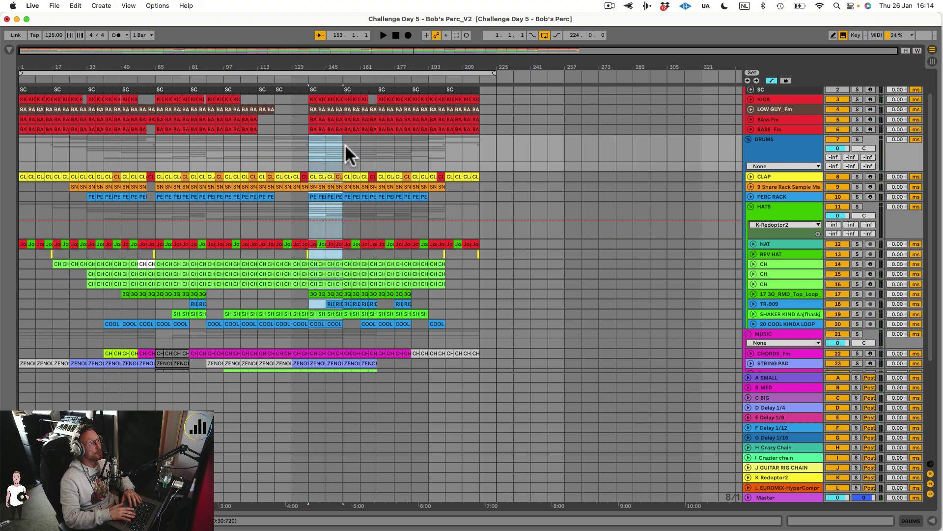
Consolidate the bars 137–145 and 145–153 sections separately
left_click(329, 143, "shift")
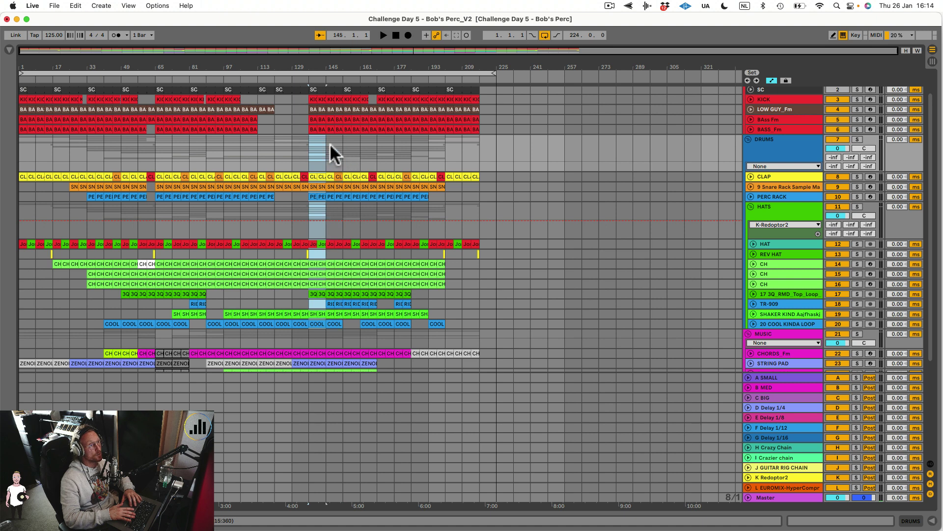
right_click(329, 145)
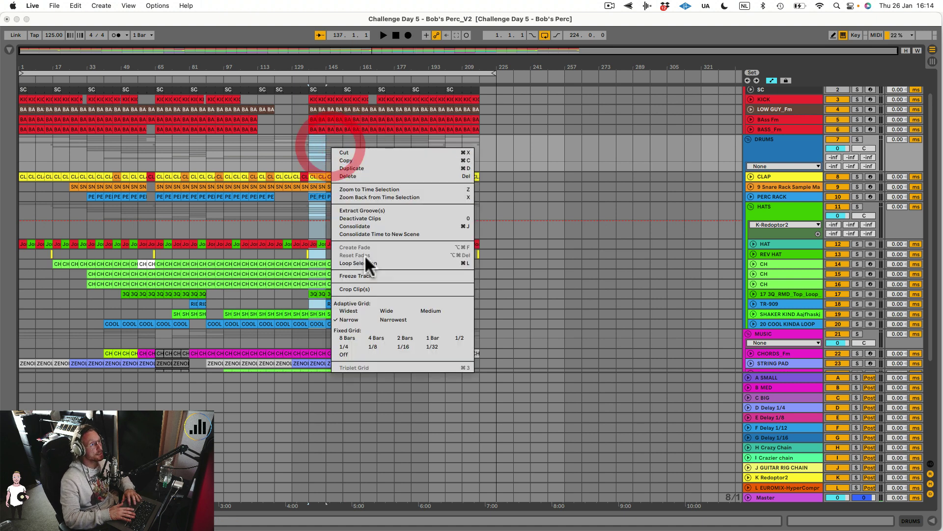
left_click(363, 226)
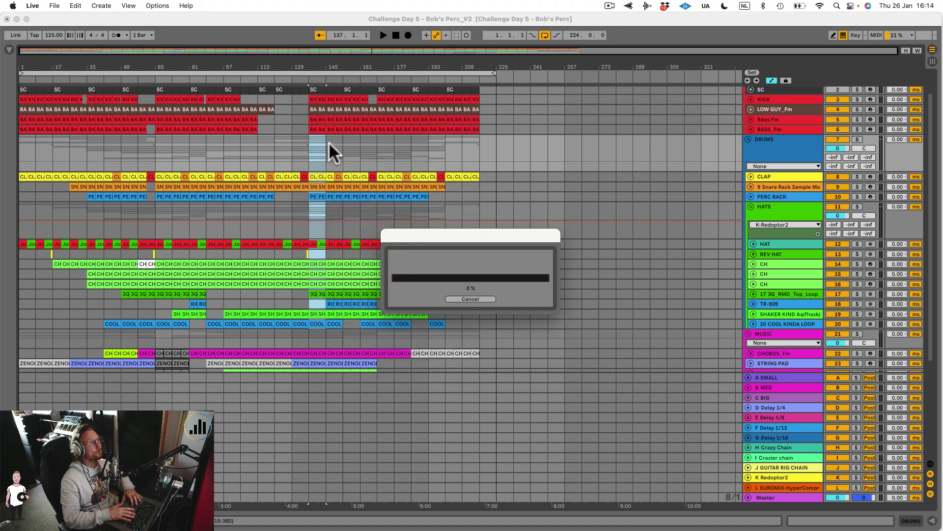
left_click(340, 143)
right_click(340, 142)
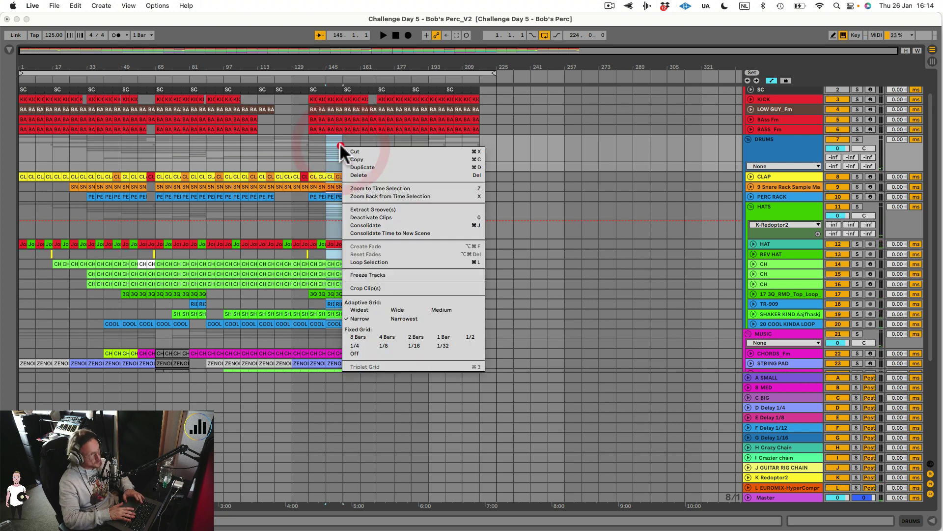
left_click(374, 229)
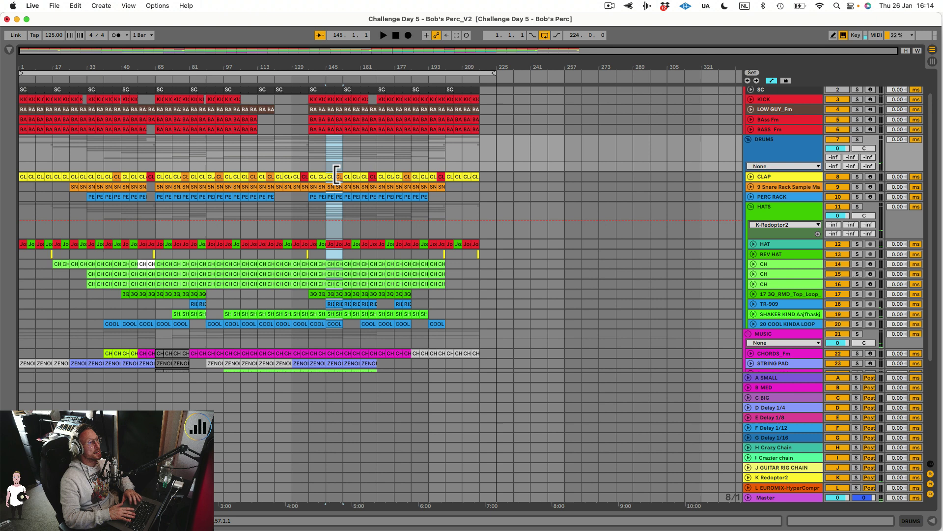
Audition the TR-909 parts around bars 153–177 and consolidate the selection near bar 169
left_click(347, 301)
key("space")
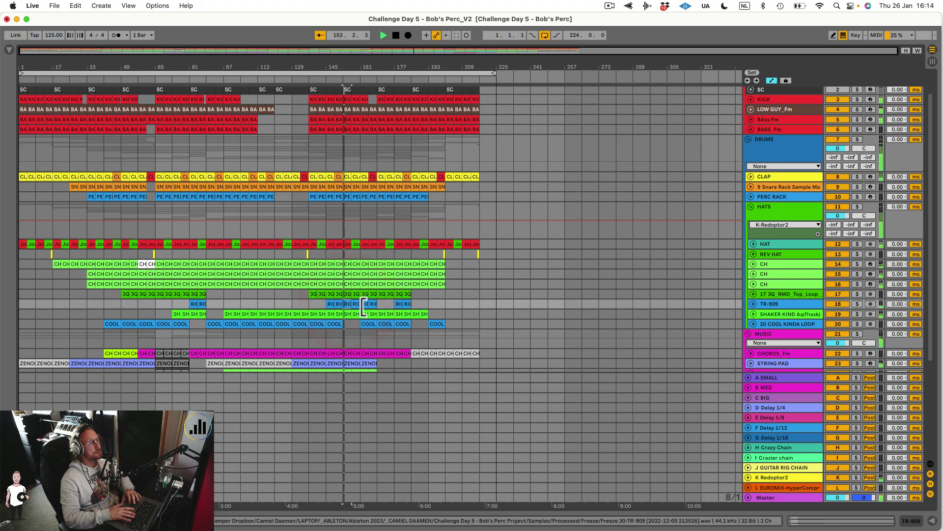
left_click(363, 305)
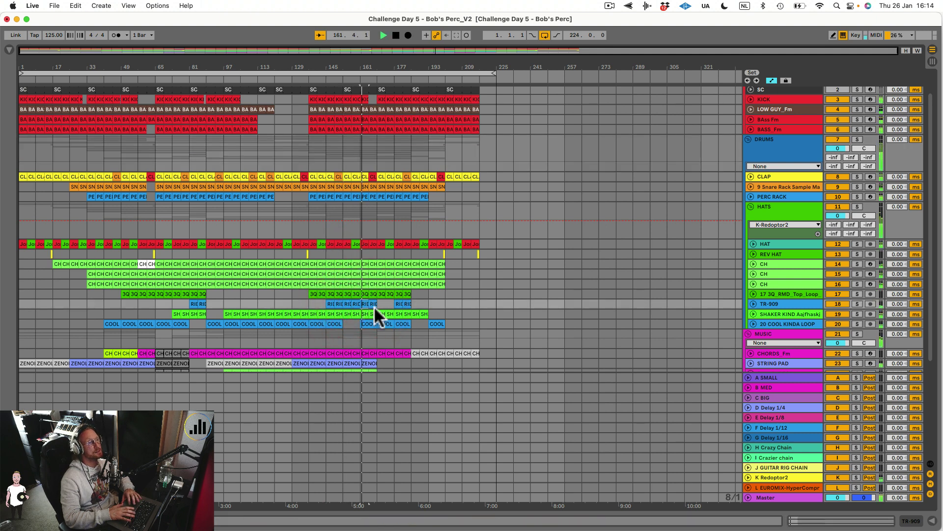
left_click(389, 304)
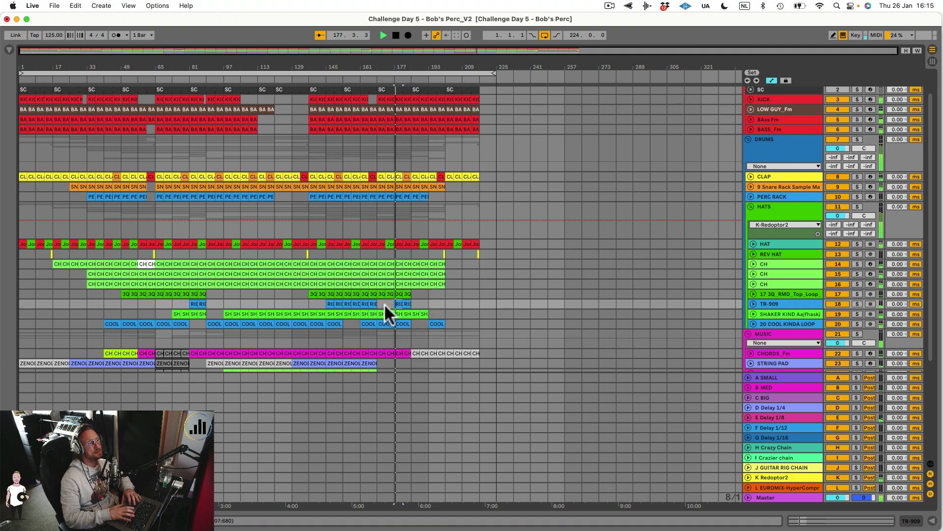
left_click(380, 301)
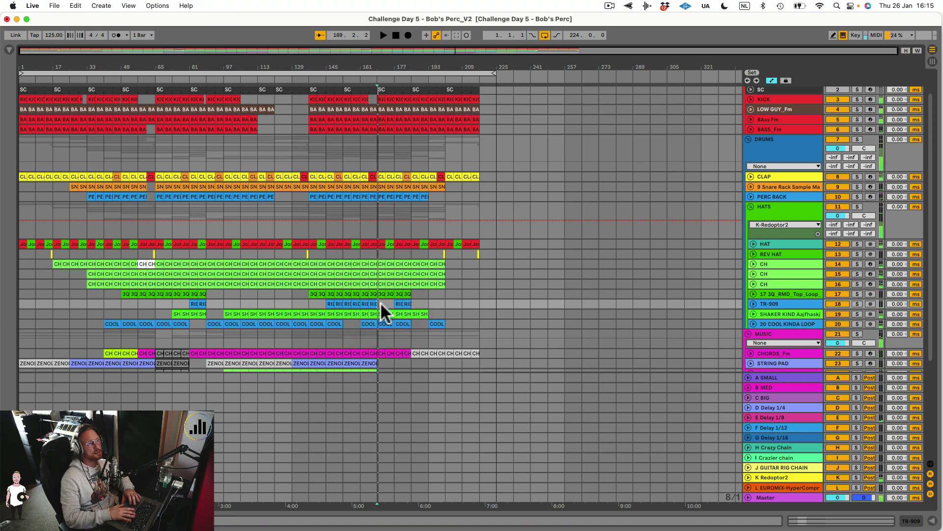
right_click(391, 305)
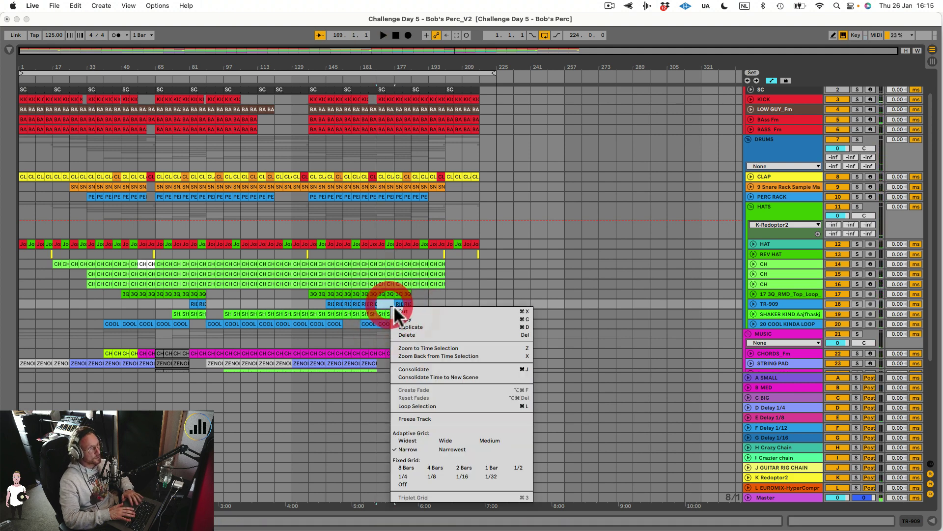
left_click(417, 369)
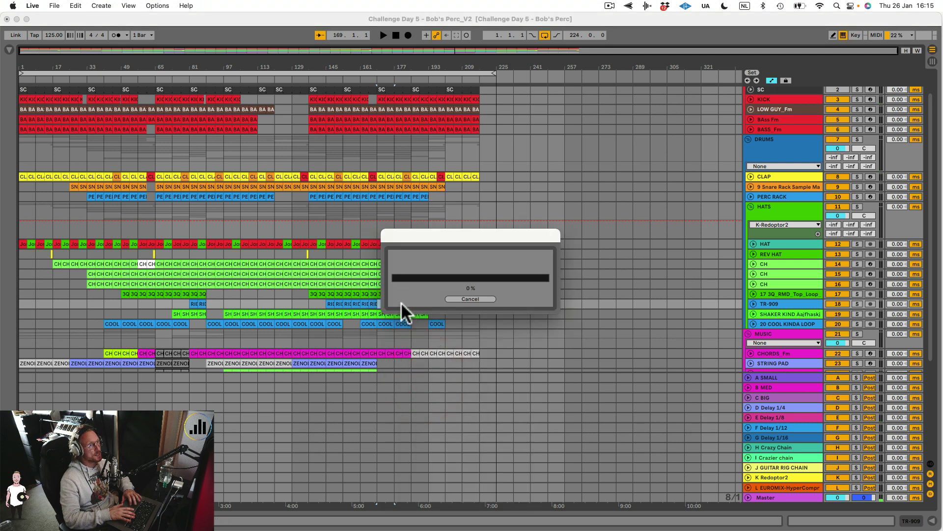
Consolidate the TR-909 clips at bar 185 and play the arrangement from there
left_click(400, 302)
right_click(406, 303)
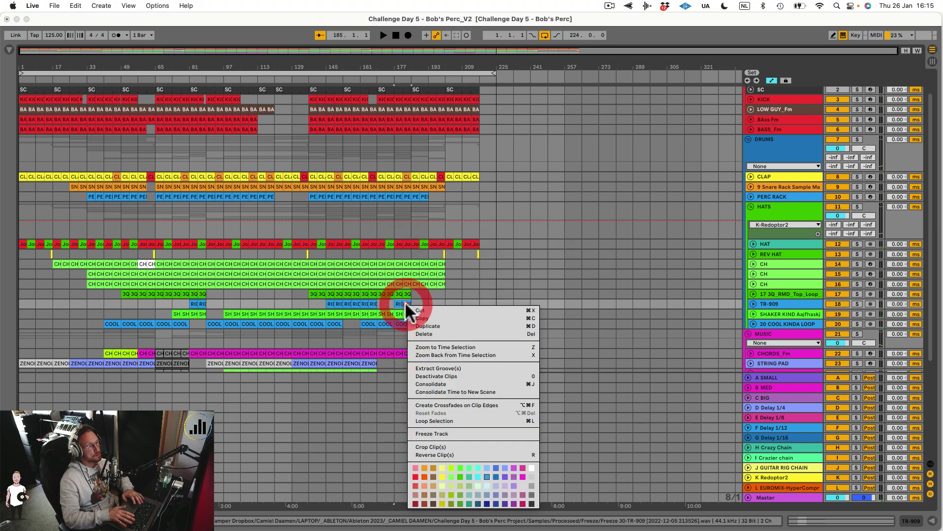
left_click(448, 390)
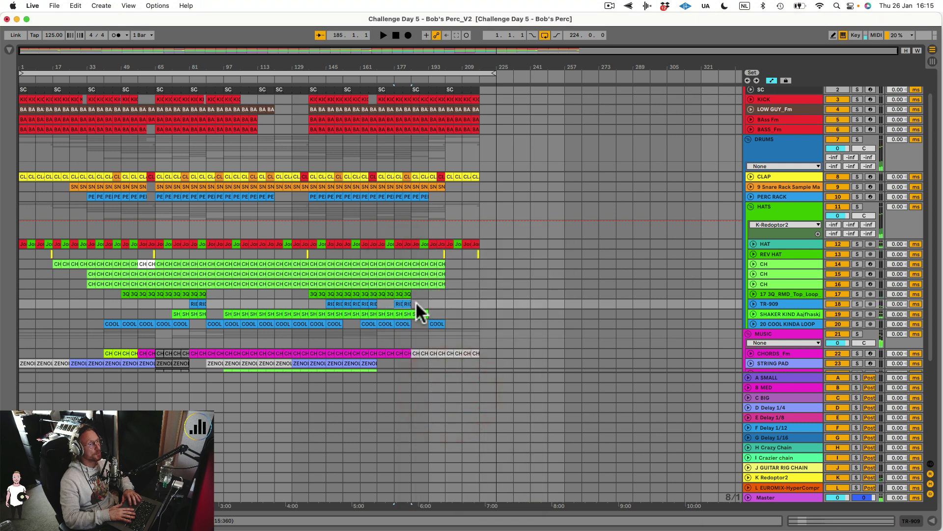
left_click(429, 302)
key("space")
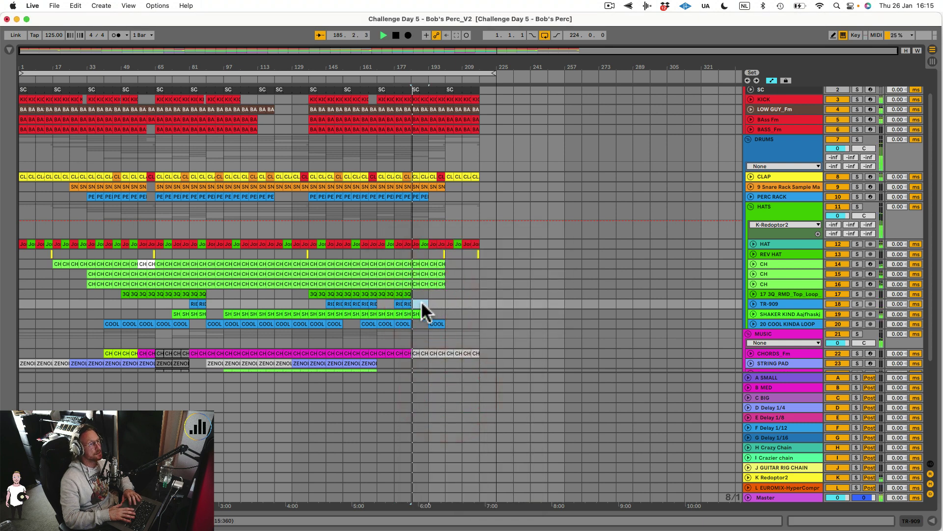
Turn the final selected section into a new scene, agreeing to stop audio
right_click(421, 301)
left_click(451, 376)
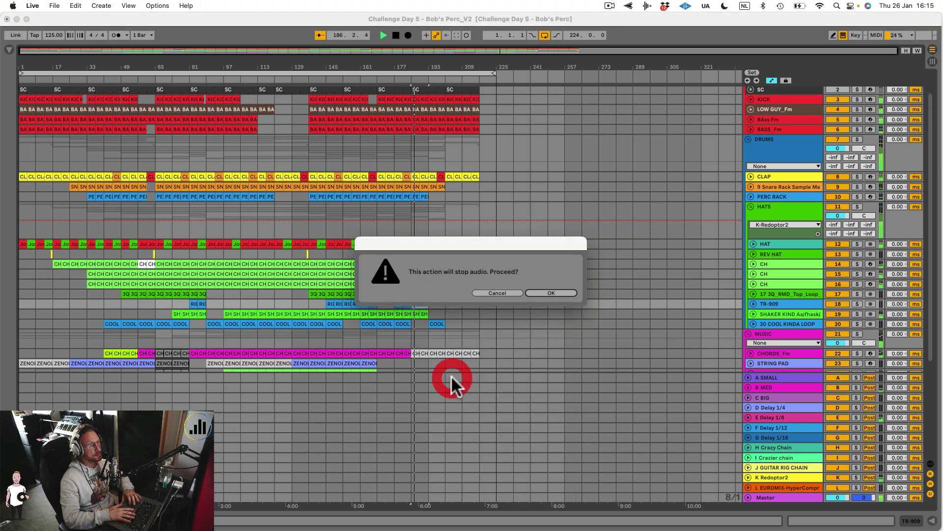
left_click(538, 291)
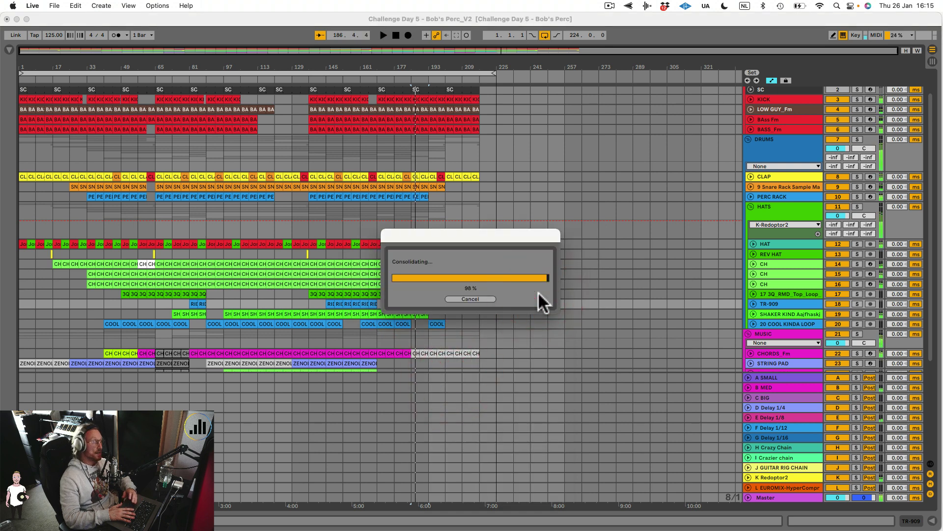
Delete every clip from the arrangement, turn looping off, and show Session view
left_click(520, 106)
key("super+a")
key("Delete")
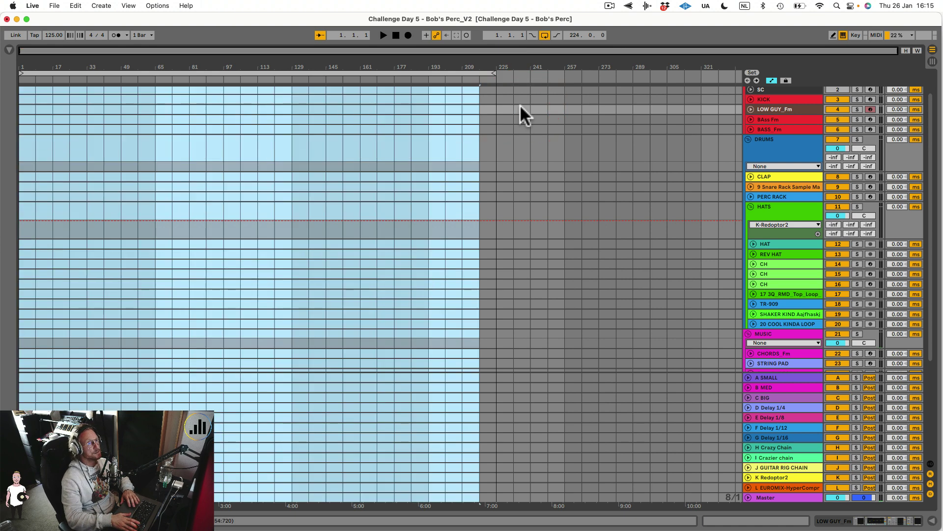
left_click(24, 117)
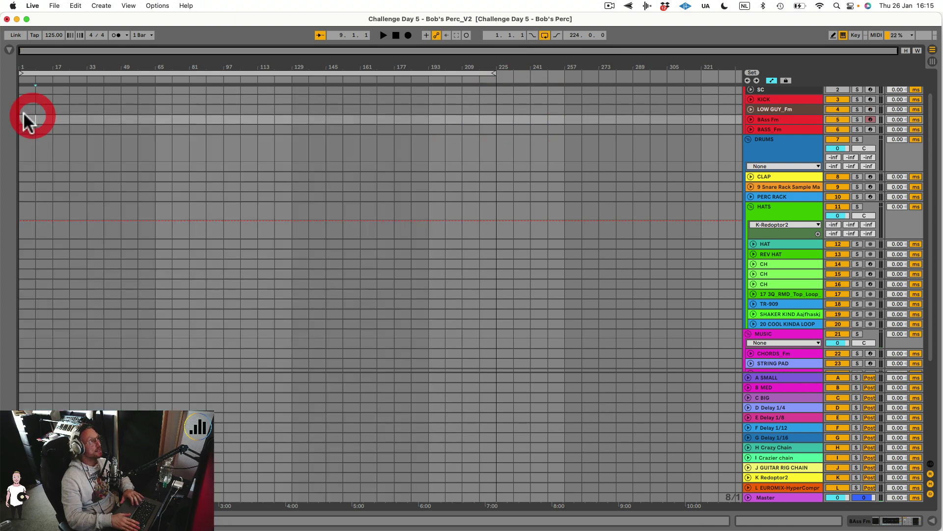
left_click(545, 35)
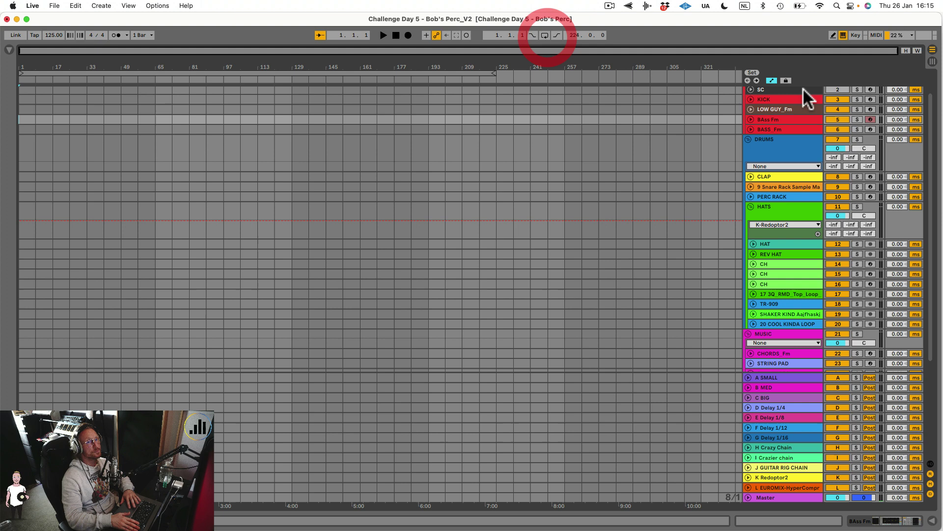
left_click(932, 61)
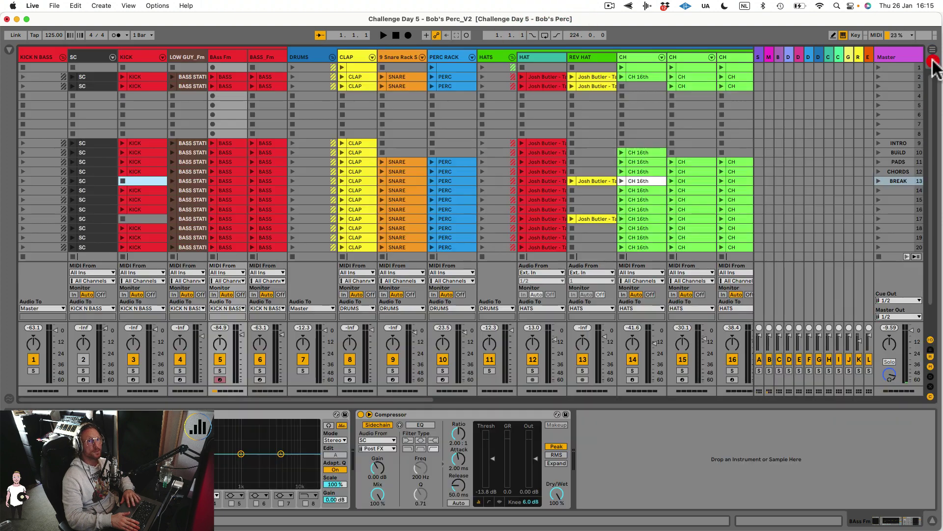
Preview scene 17, then rename scene 17 to BREAK and start naming scene 18 DROP
scroll(895, 220, "down", 2)
left_click(879, 196)
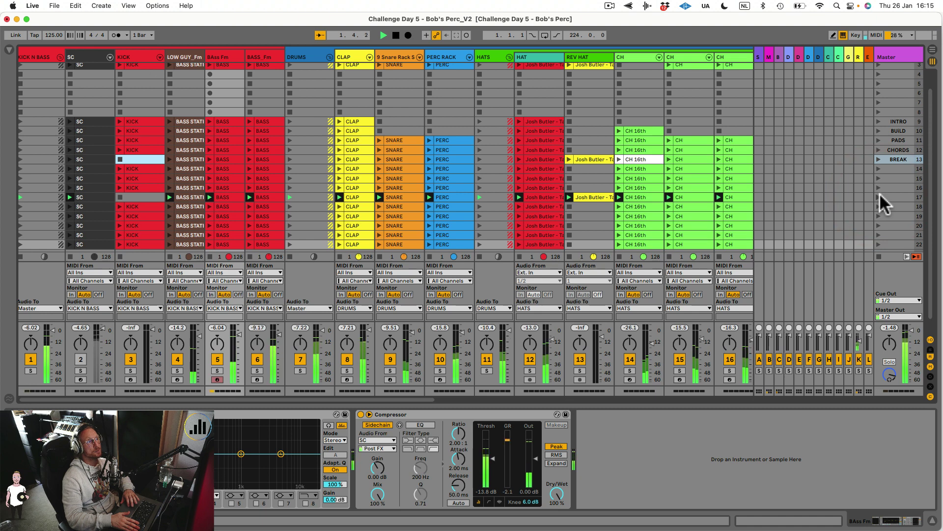
key("space")
left_click(891, 196)
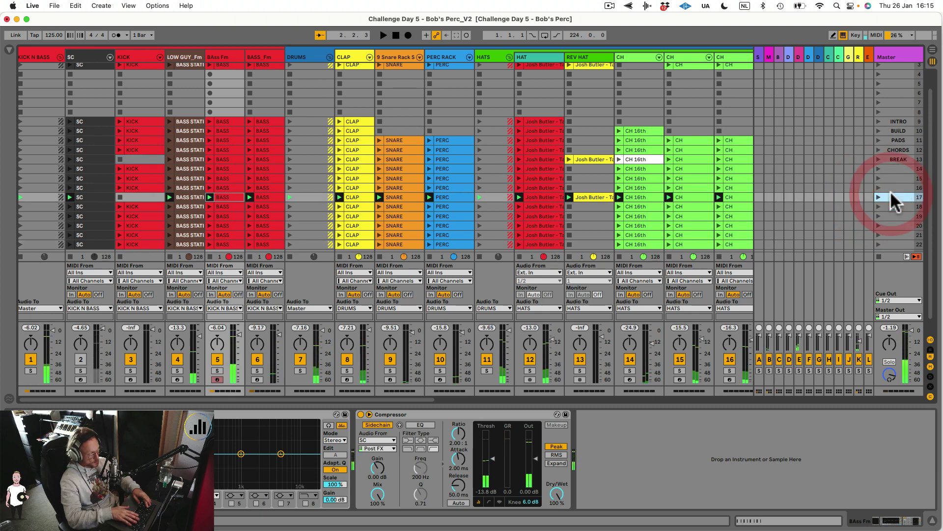
key("super+r")
type("BREAK")
key("Return")
left_click(893, 205)
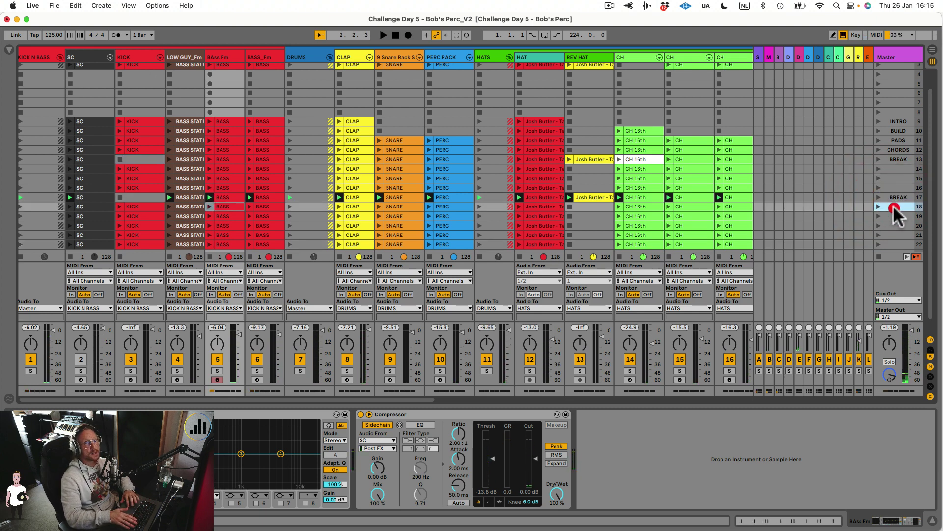
key("super+r")
type("DR")
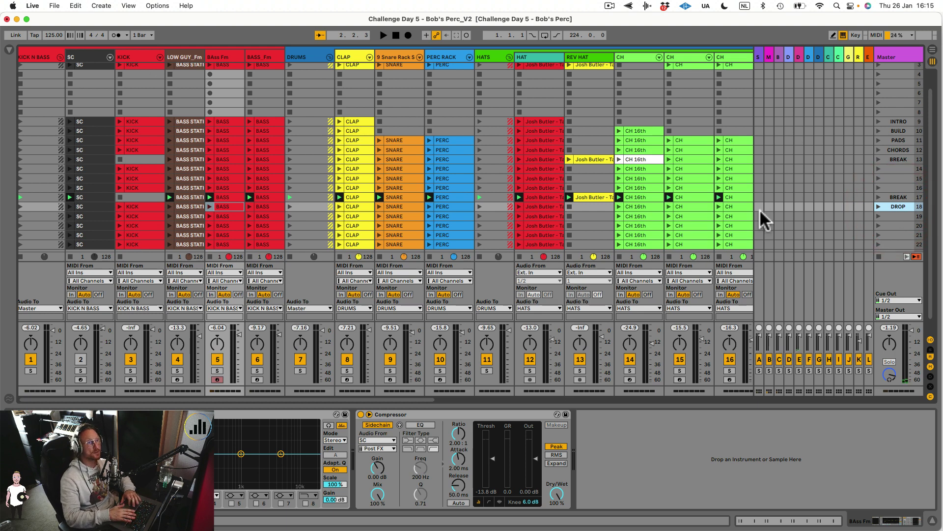
Return the song position to the start, stop all clips, and hide the return tracks
left_click(396, 35)
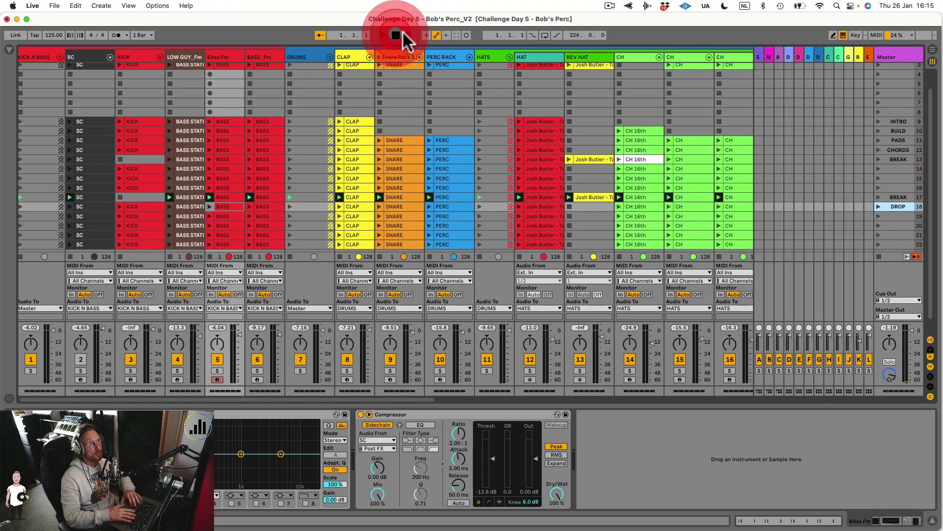
left_click(878, 255)
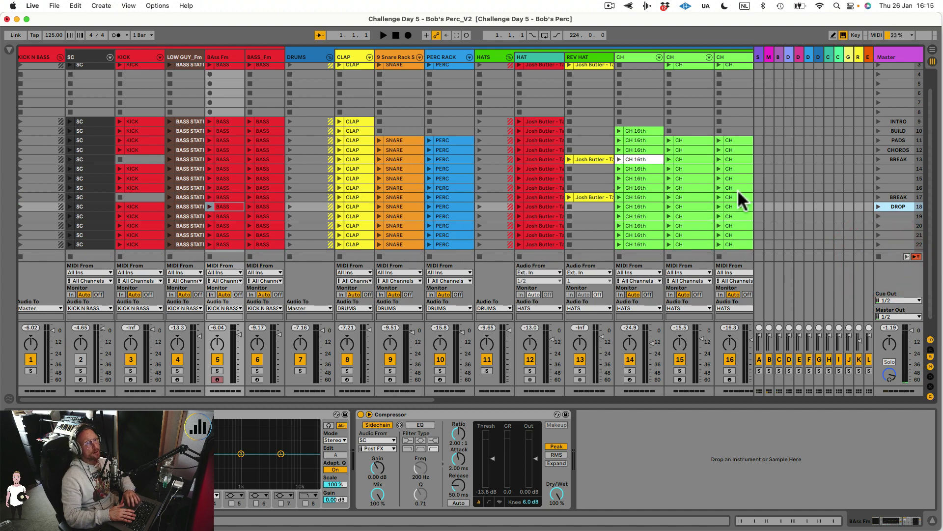
left_click(929, 354)
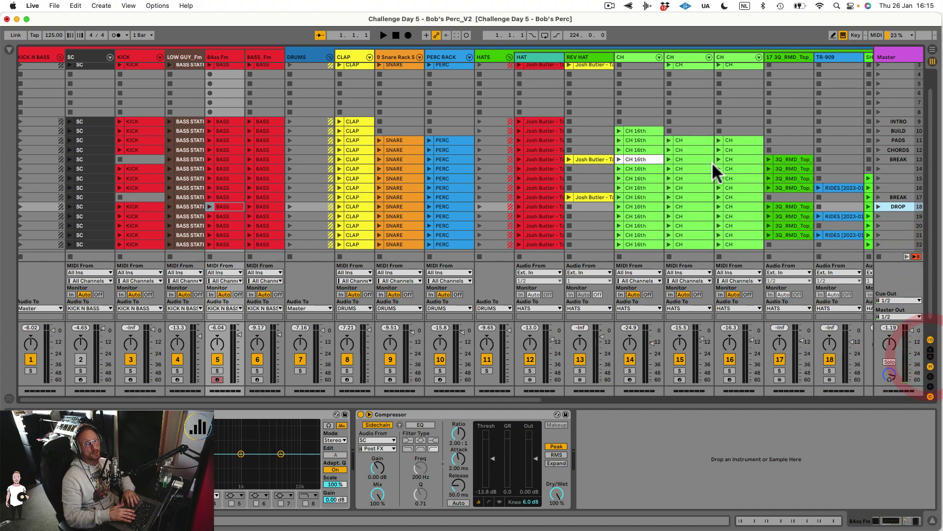
scroll(715, 169, "right", 10)
scroll(712, 163, "left", 10)
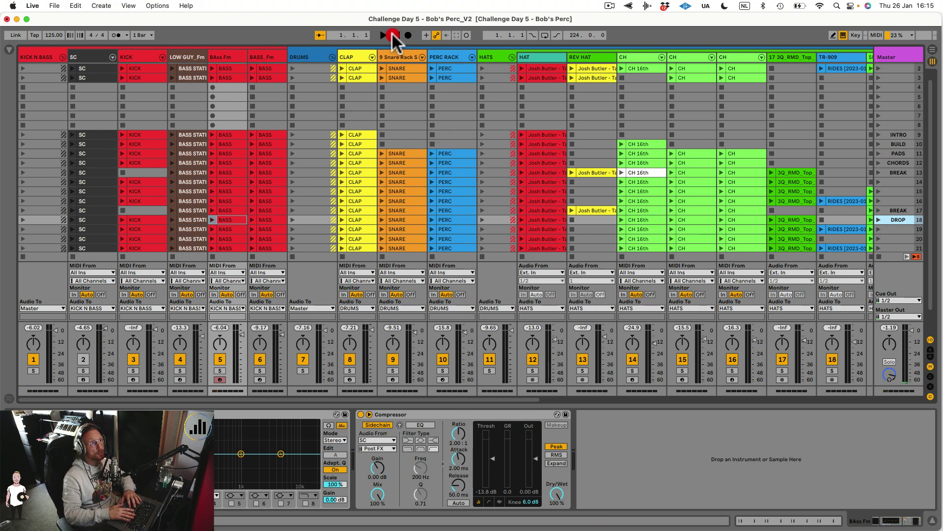
Arm arrangement recording with count-in and launch the INTRO and BUILD scenes
left_click(407, 35)
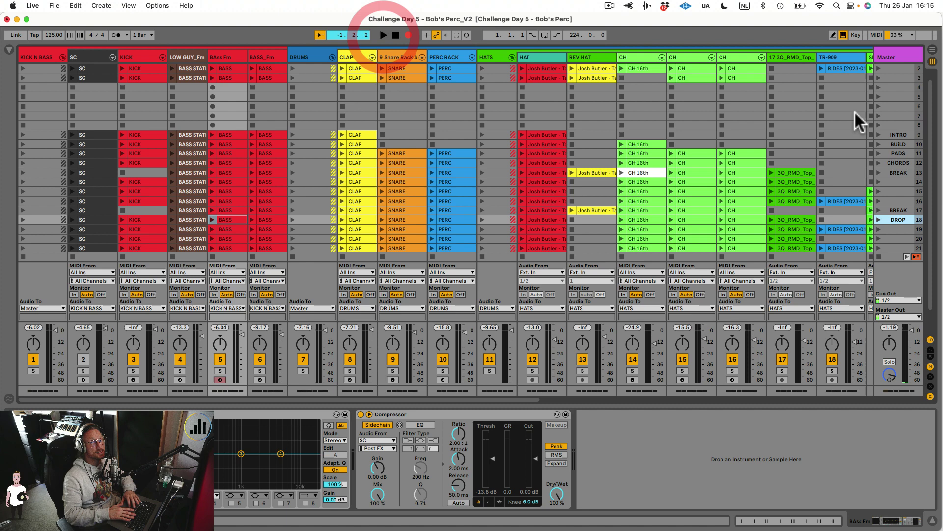
left_click(878, 132)
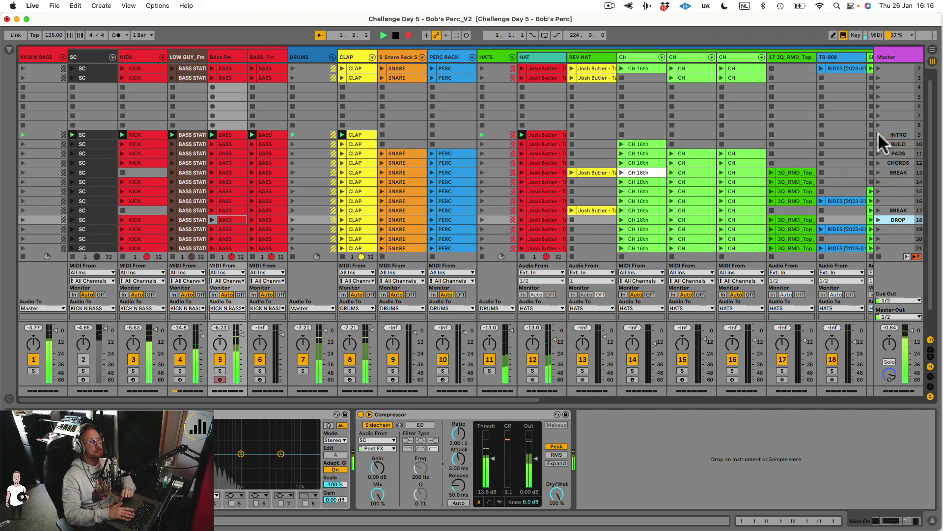
key("Tab")
key("Tab")
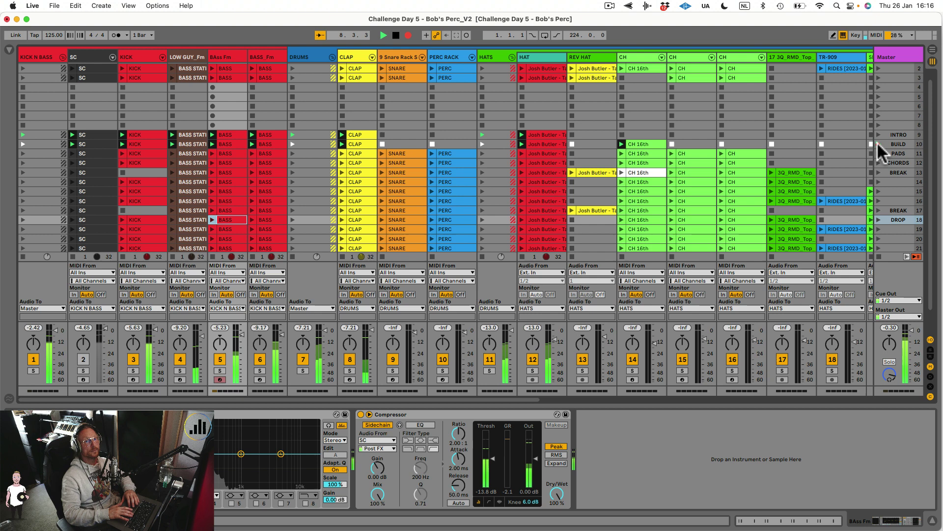
left_click(878, 143)
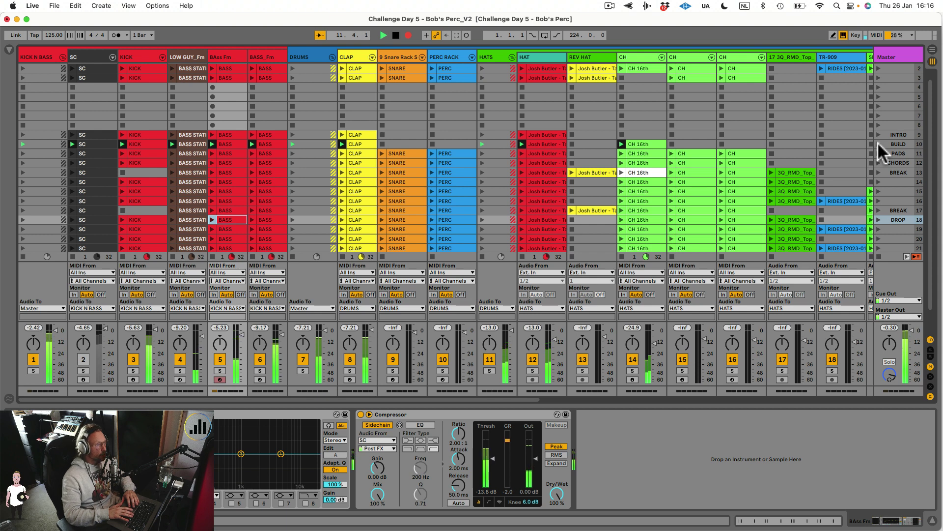
Launch the PADS, CHORDS, PADS and BREAK scenes in turn, then select scene 14
left_click(885, 153)
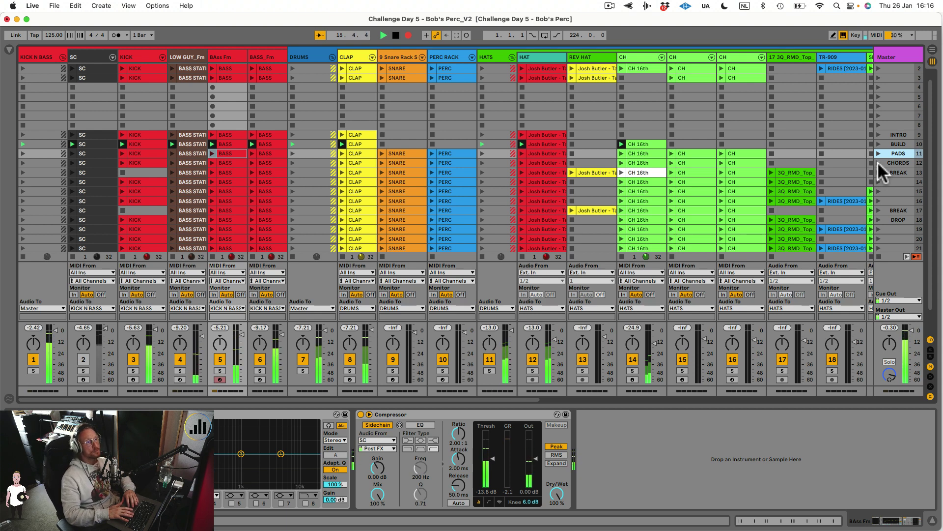
left_click(878, 163)
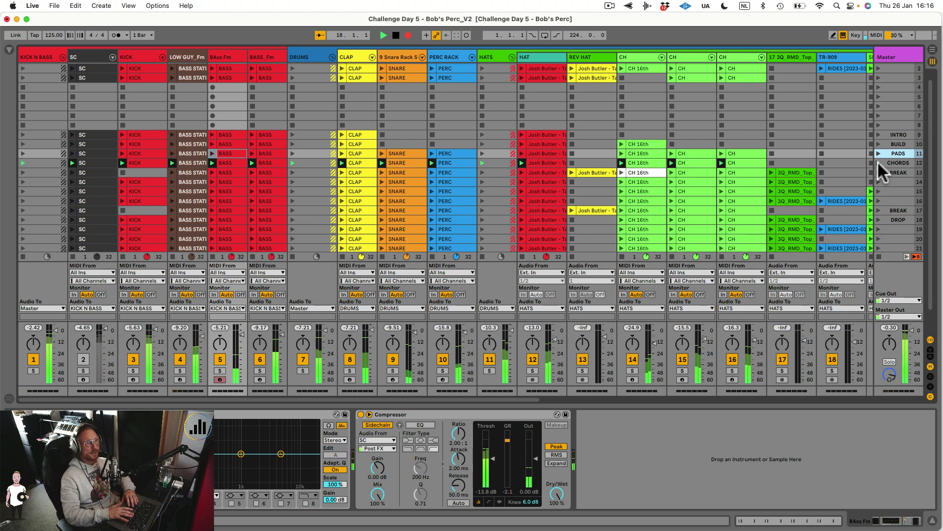
left_click(894, 151)
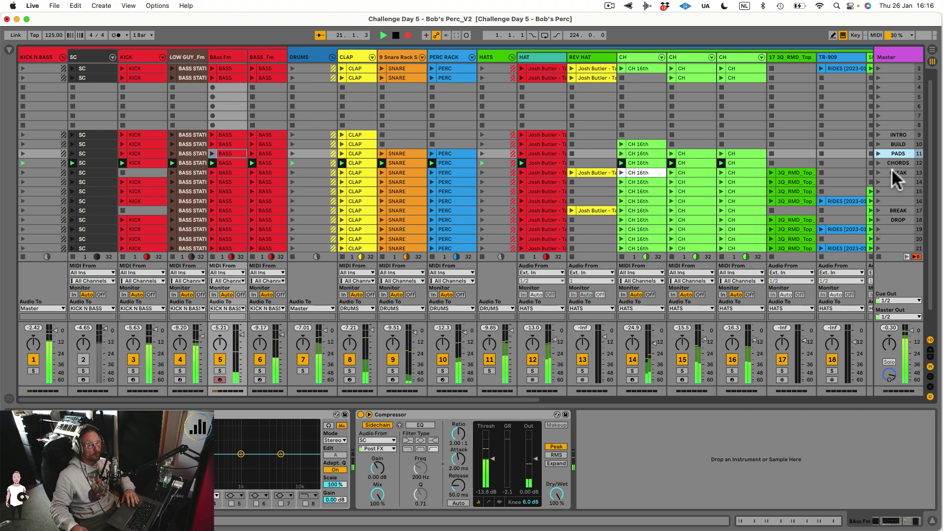
left_click(891, 171)
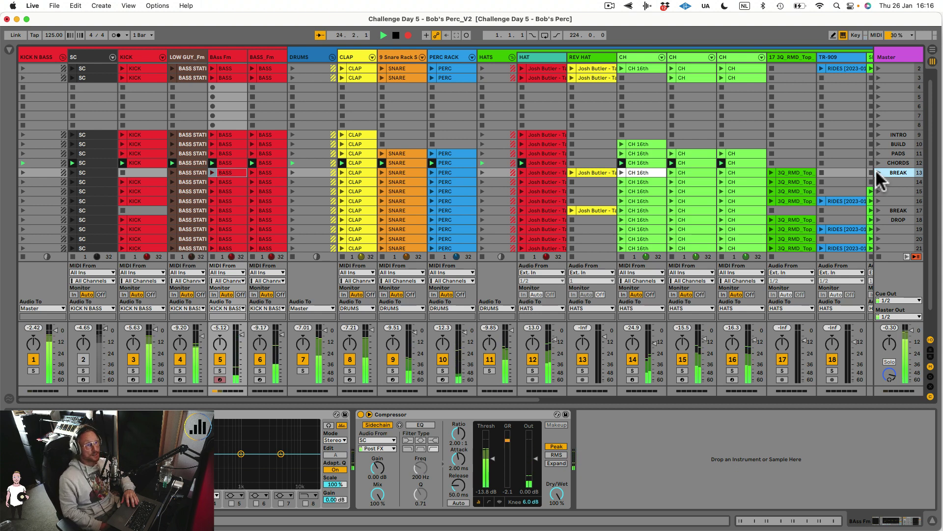
left_click(878, 173)
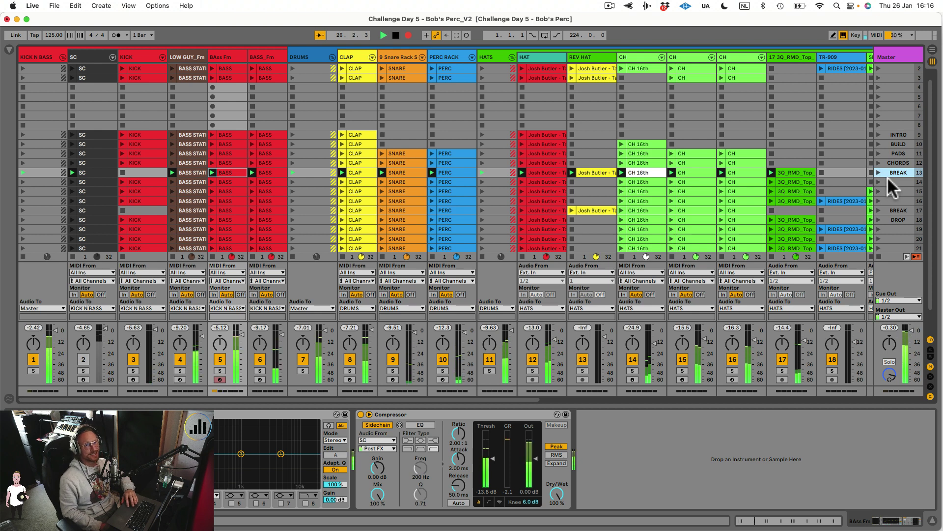
left_click(890, 182)
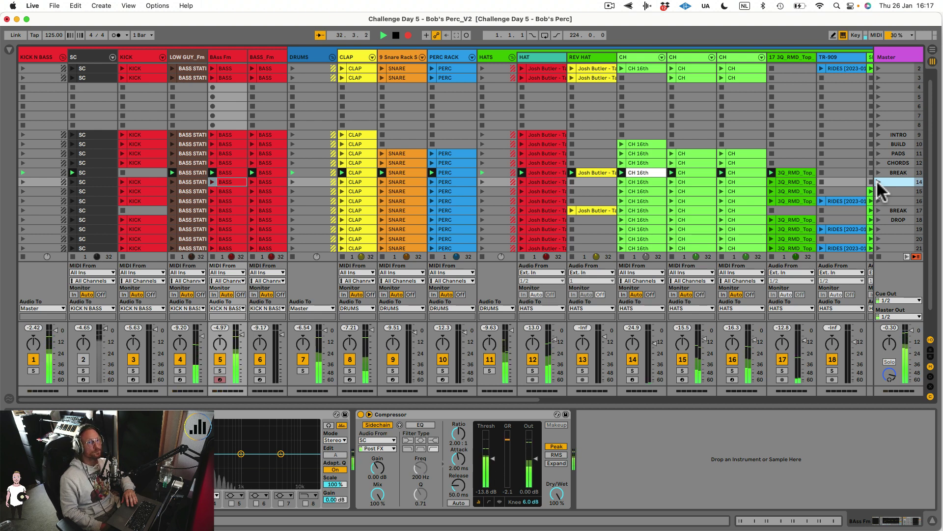
Launch scene 14 and add the RIDES and SHAKER KINDA clips
left_click(878, 181)
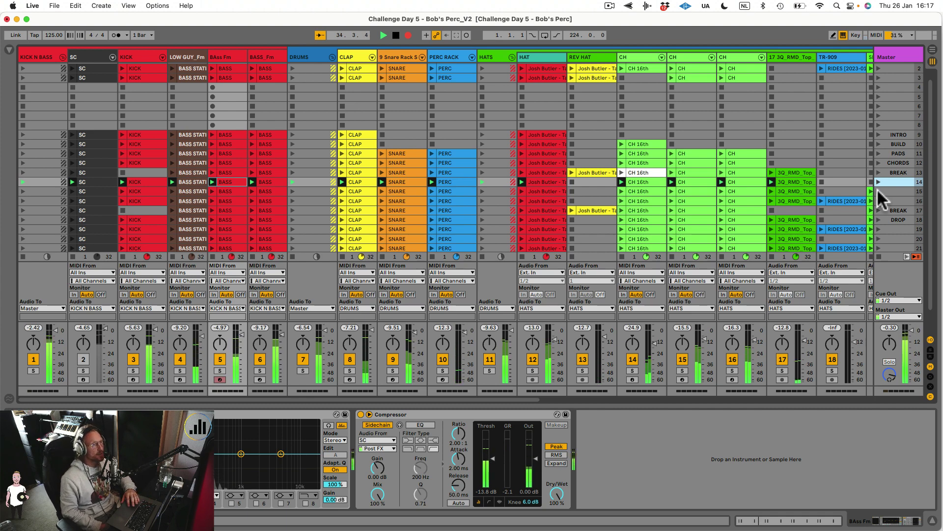
scroll(804, 183, "right", 2)
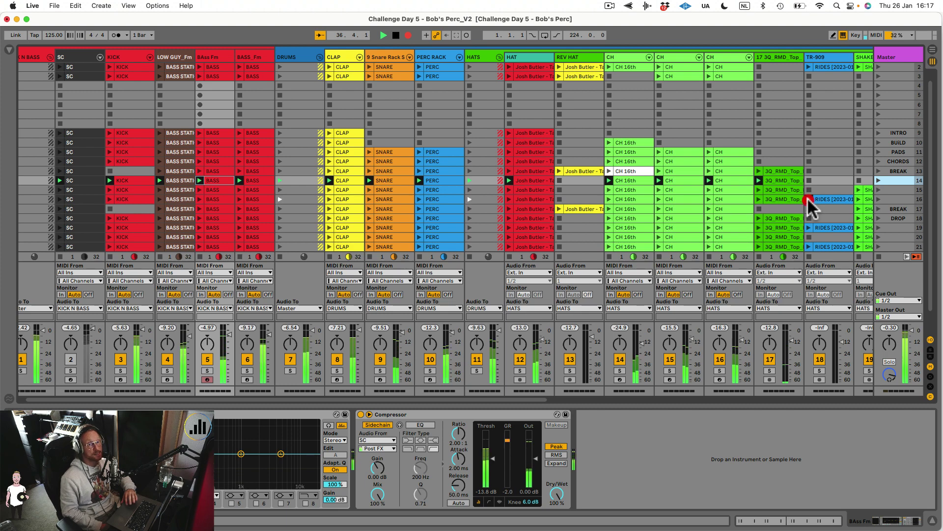
left_click(809, 198)
scroll(824, 199, "right", 3)
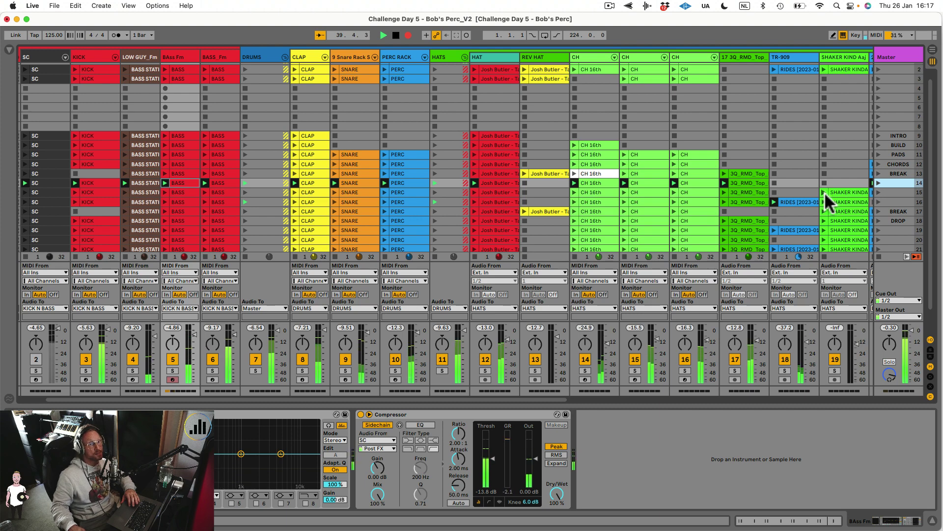
left_click(825, 192)
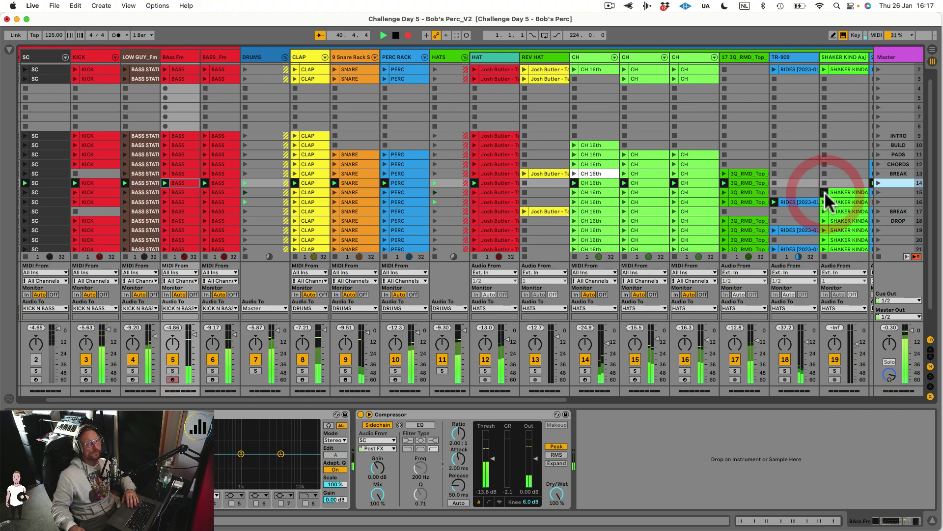
scroll(824, 191, "right", 3)
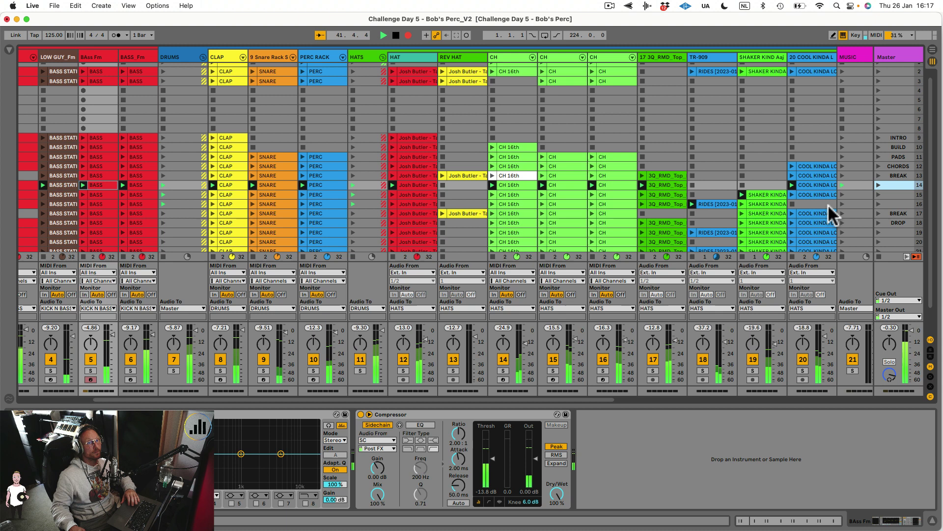
Launch scene 16, then the second BREAK scene 17
left_click(900, 203)
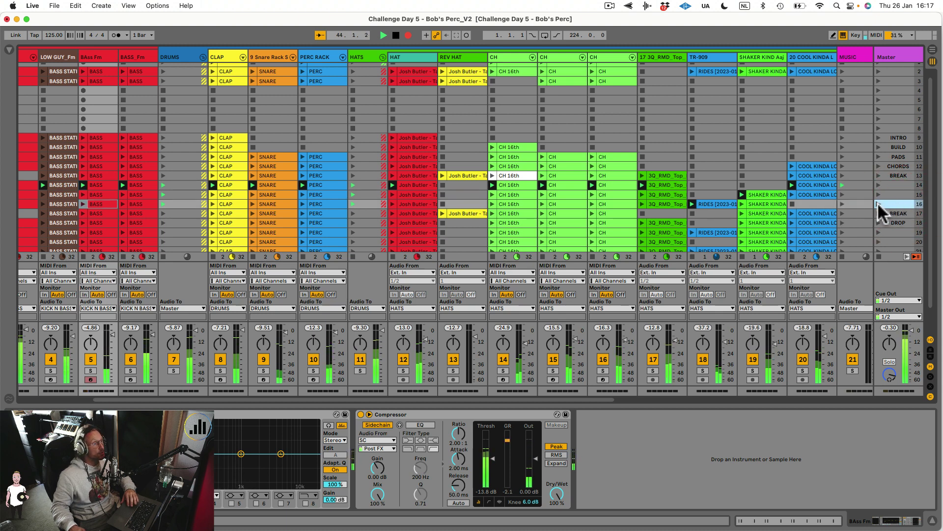
left_click(895, 203)
left_click(878, 204)
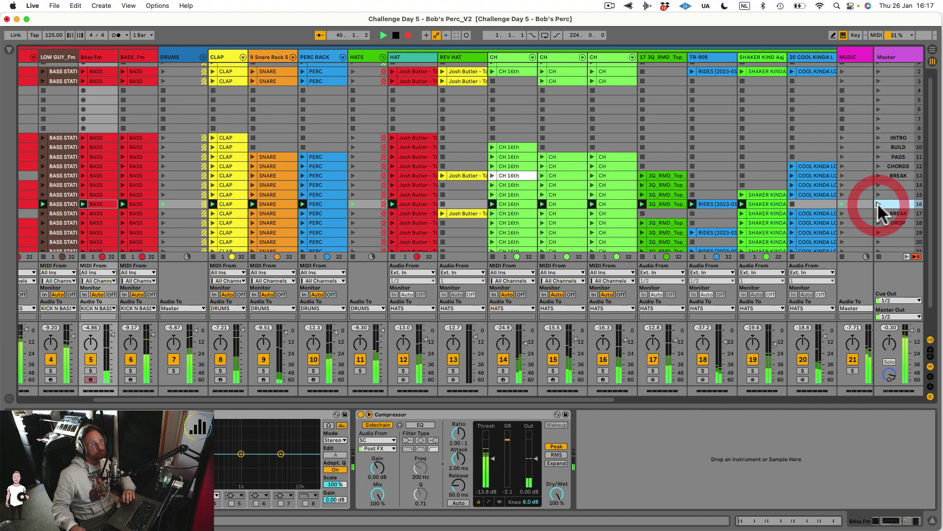
scroll(818, 219, "left", 3)
scroll(818, 218, "down", 1)
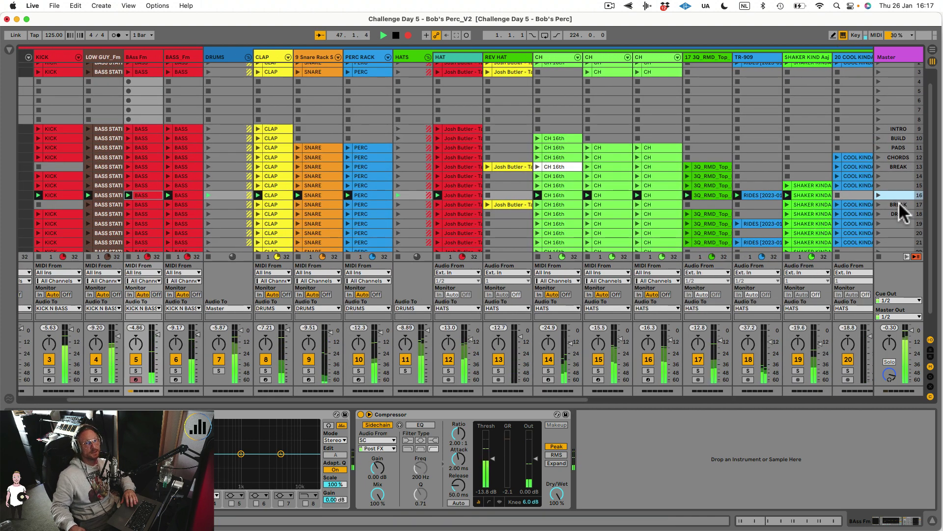
left_click(899, 204)
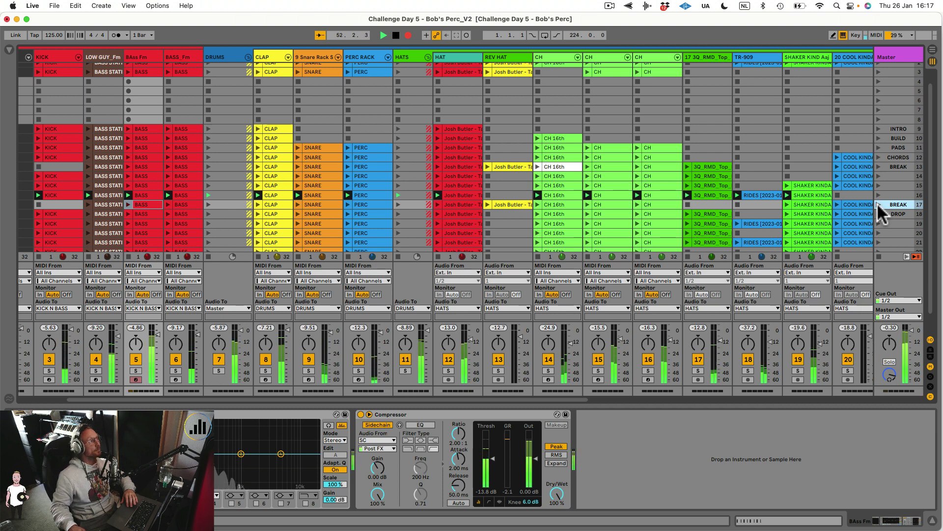
left_click(878, 204)
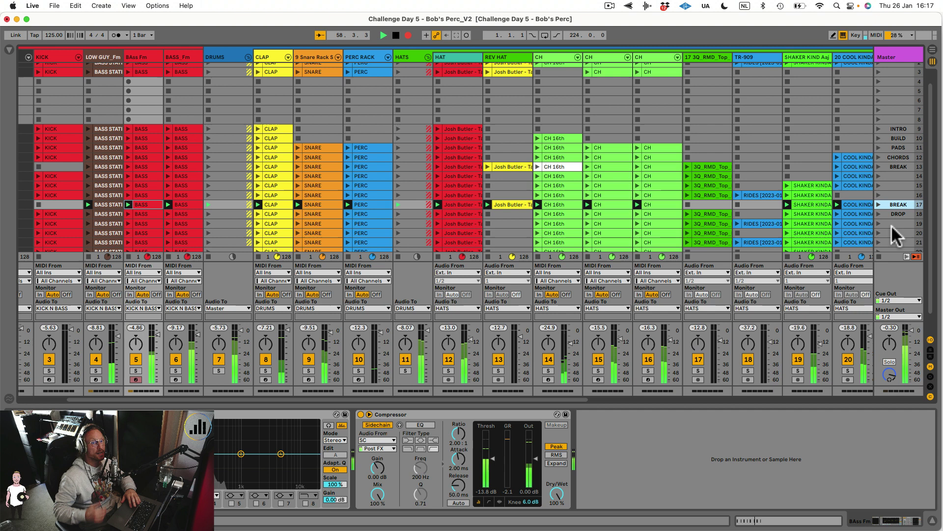
Show return tracks A–L with their sends, launch the DROP scene, and switch to Arrangement view
left_click(931, 366)
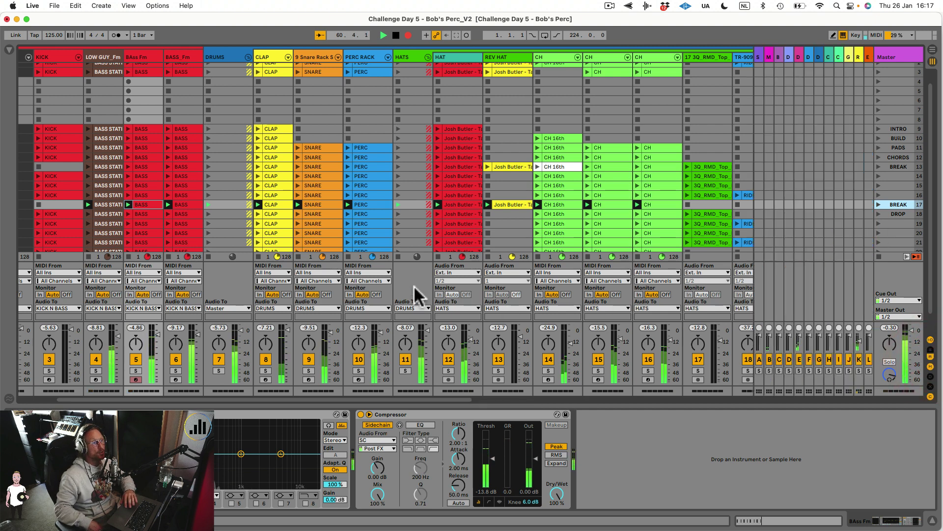
left_click(930, 350)
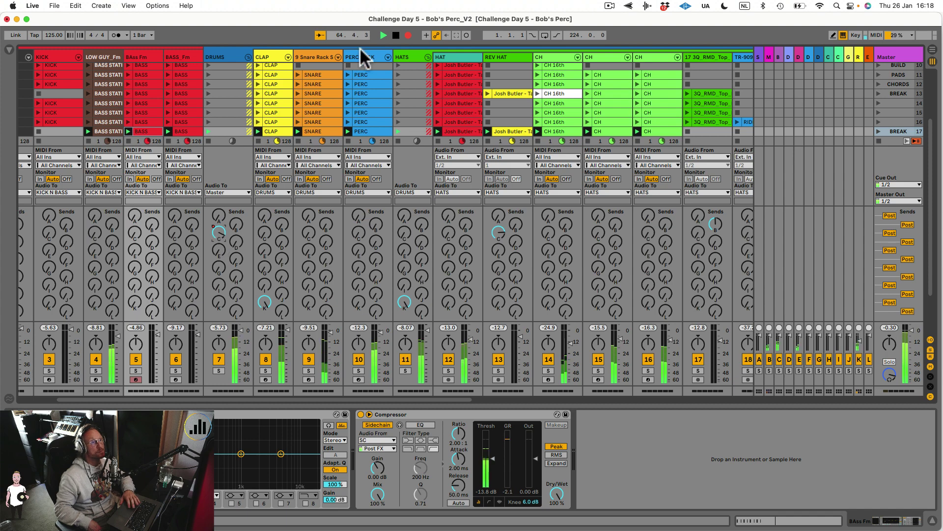
scroll(379, 107, "down", 2)
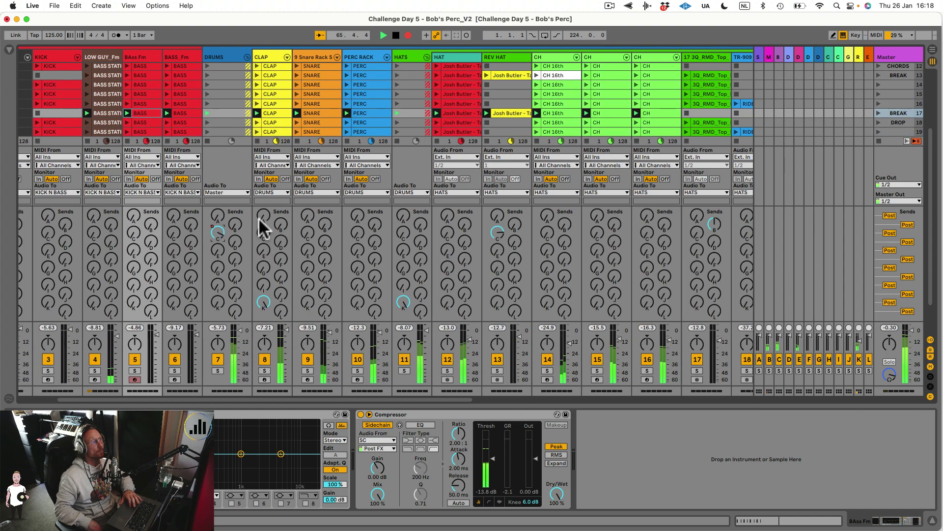
left_click_drag(218, 234, 218, 230)
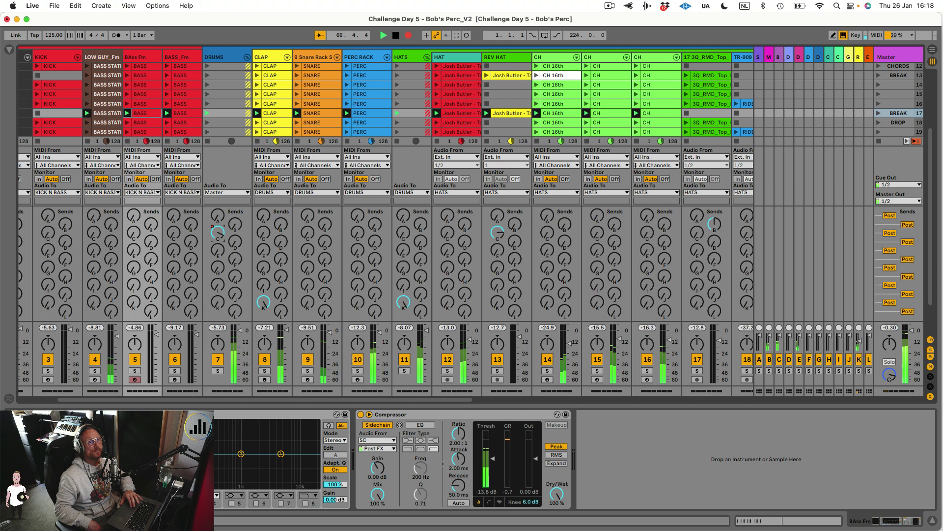
left_click(879, 118)
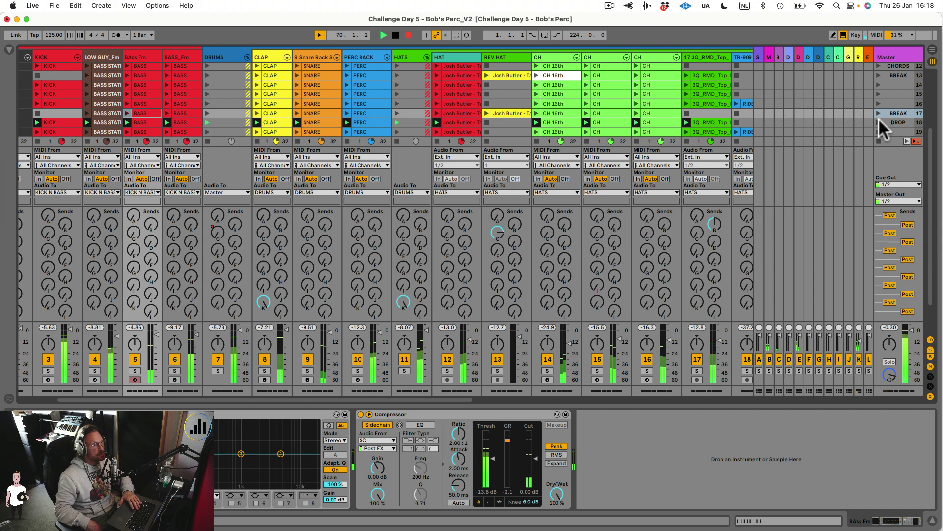
key("Tab")
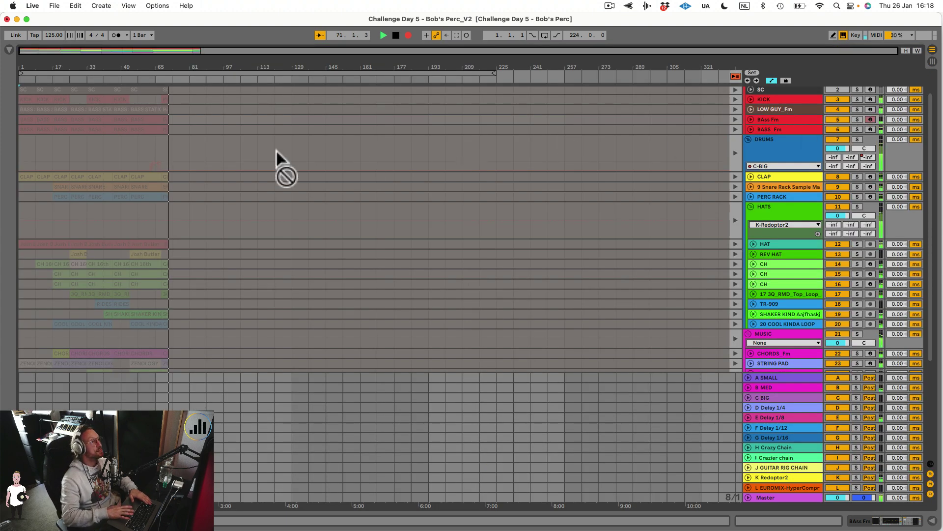
Stop playback, go Back to Arrangement, delete all arrangement clips, then undo to restore them
key("space")
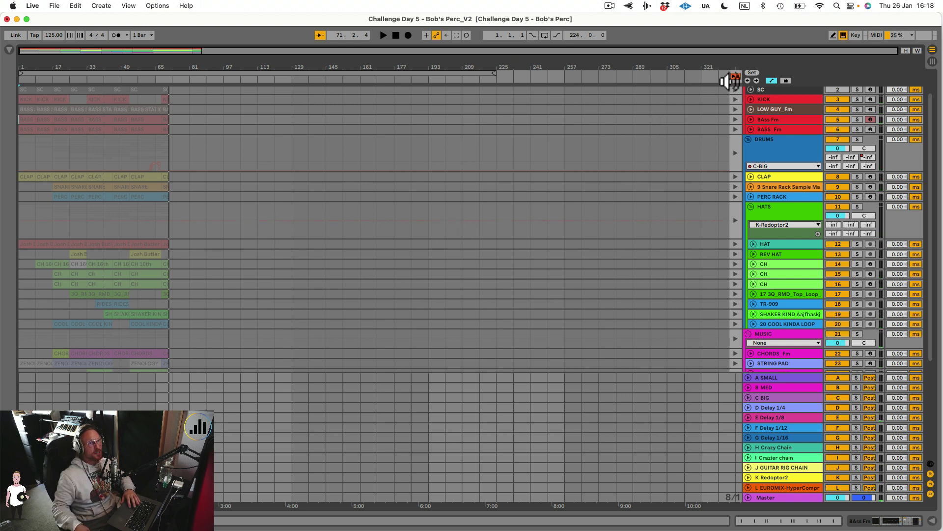
left_click(736, 76)
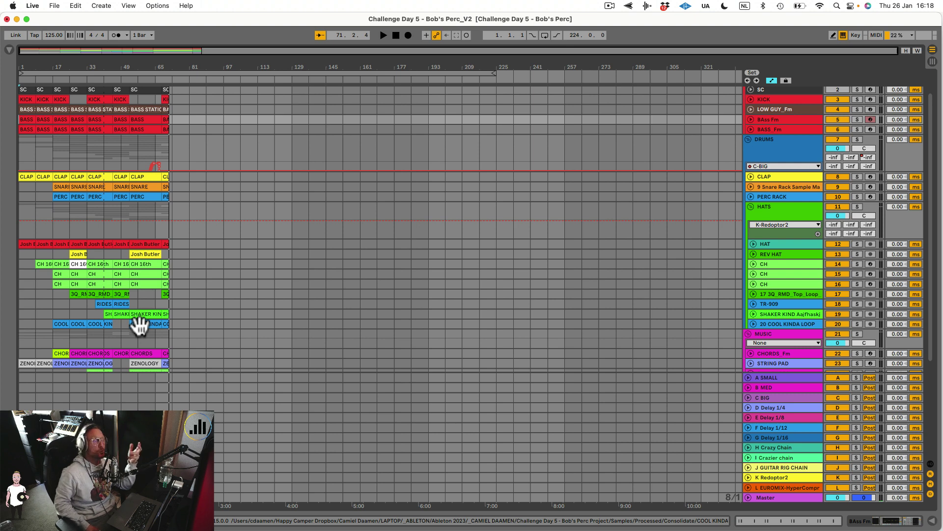
key("super+a")
key("Delete")
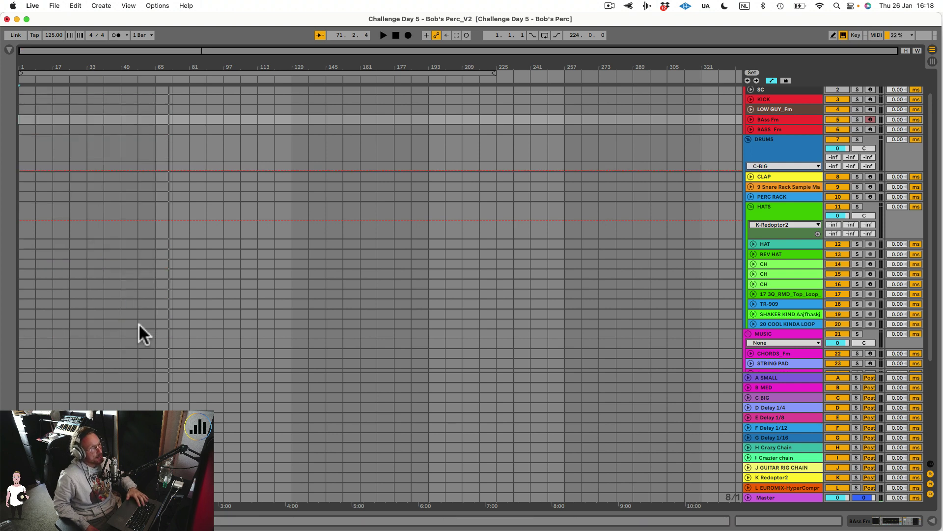
key("super+z")
key("super+z")
key("super+z")
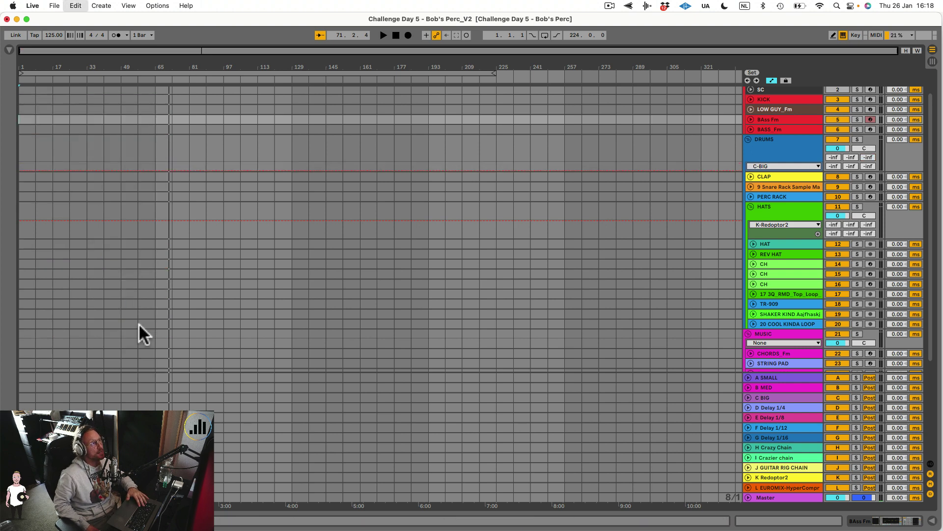
key("super+z")
key("super+z")
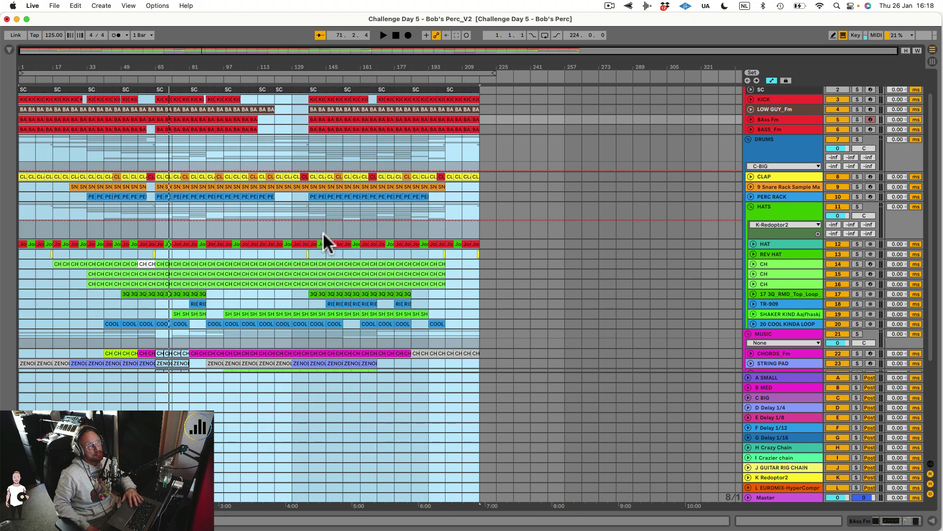
Set a position at bar 113 on the TR-909 track and open its time-selection context menu
left_click(263, 298)
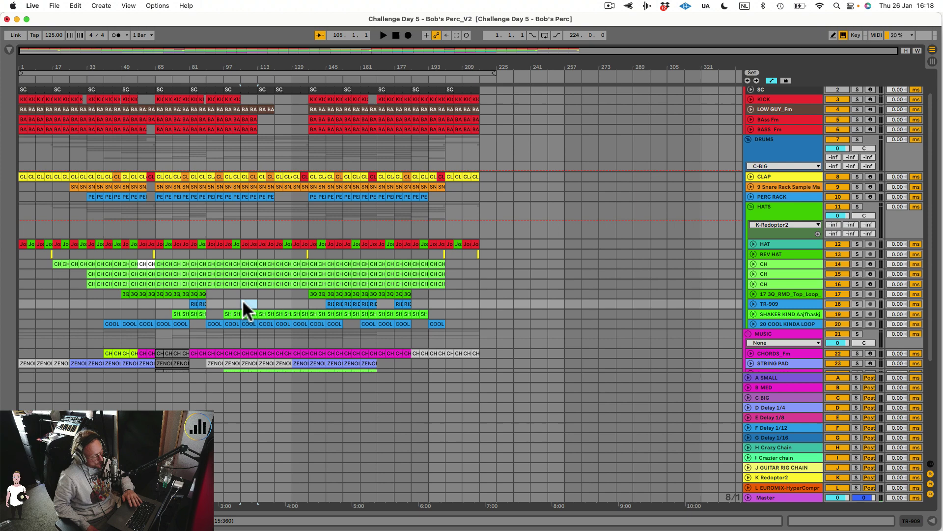
right_click(243, 301)
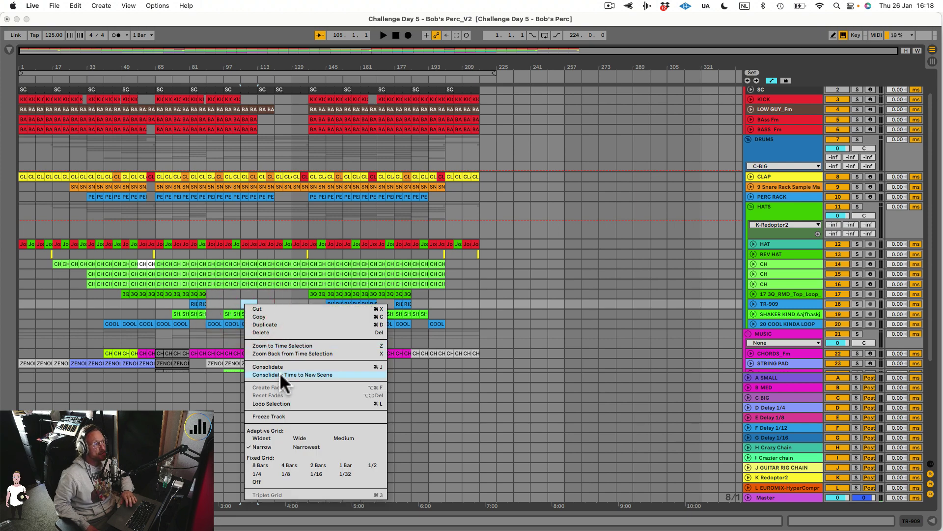